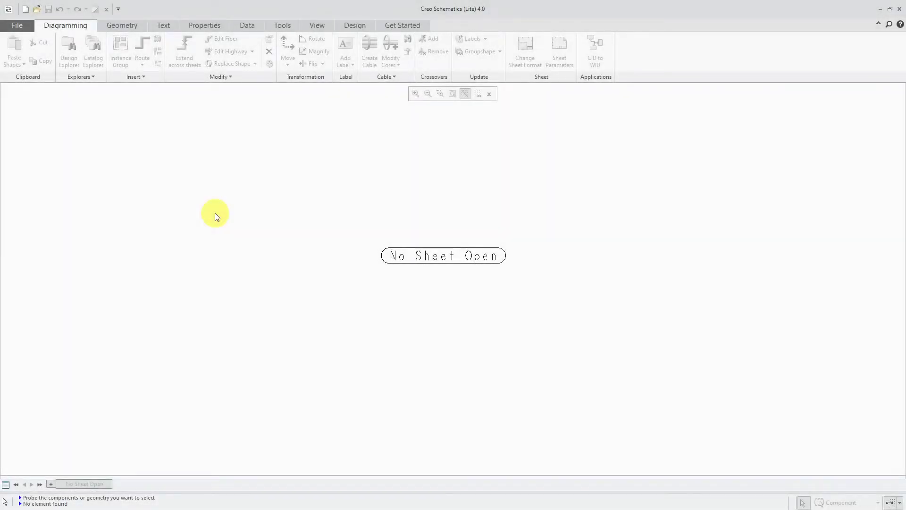
Start a new design and name it Test.
click(27, 13)
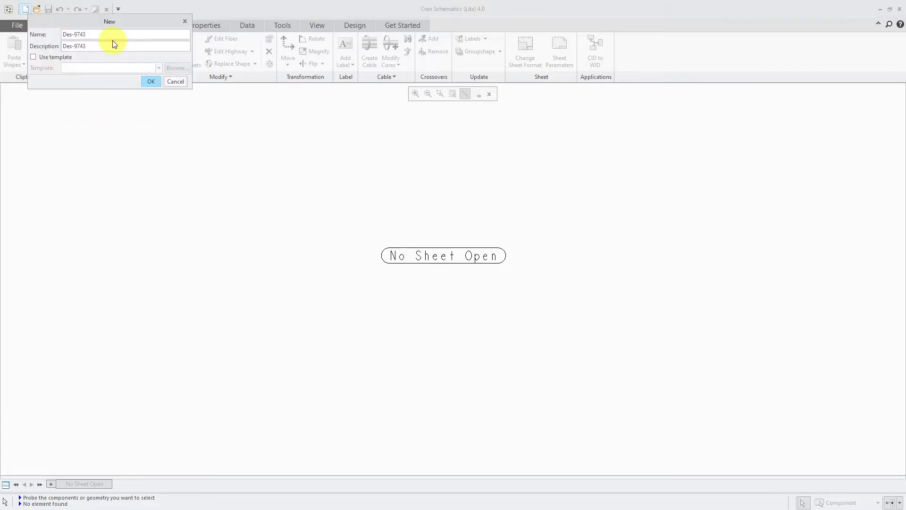
drag(112, 27, 245, 166)
text(Test)
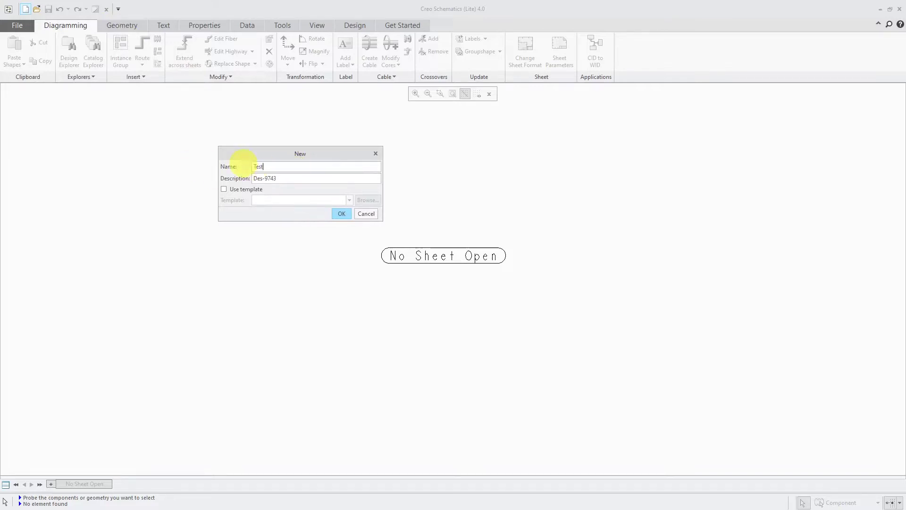
Try to create the Test design with a template, browsing for a template file without selecting one.
click(224, 190)
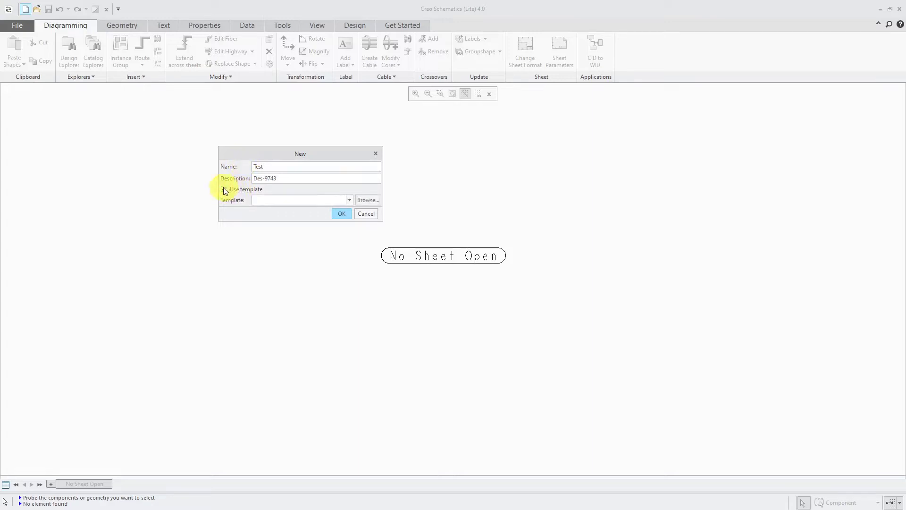
click(367, 201)
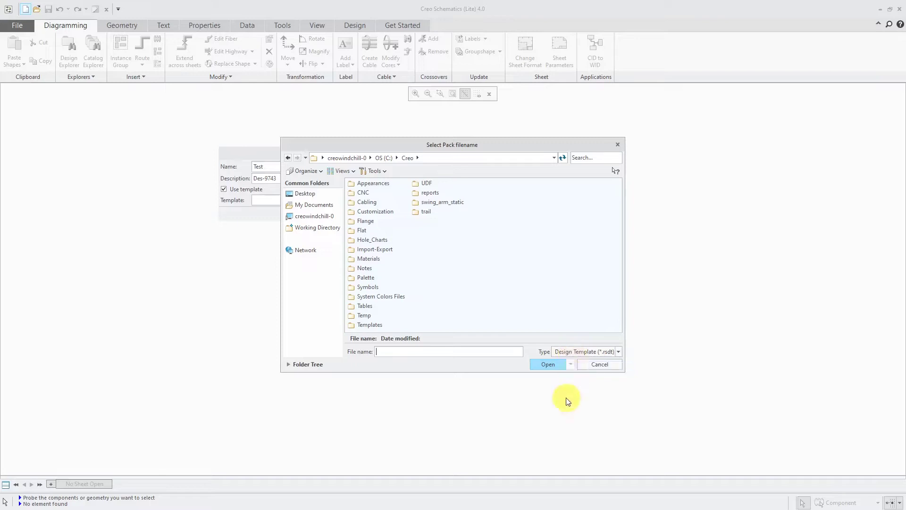
click(602, 364)
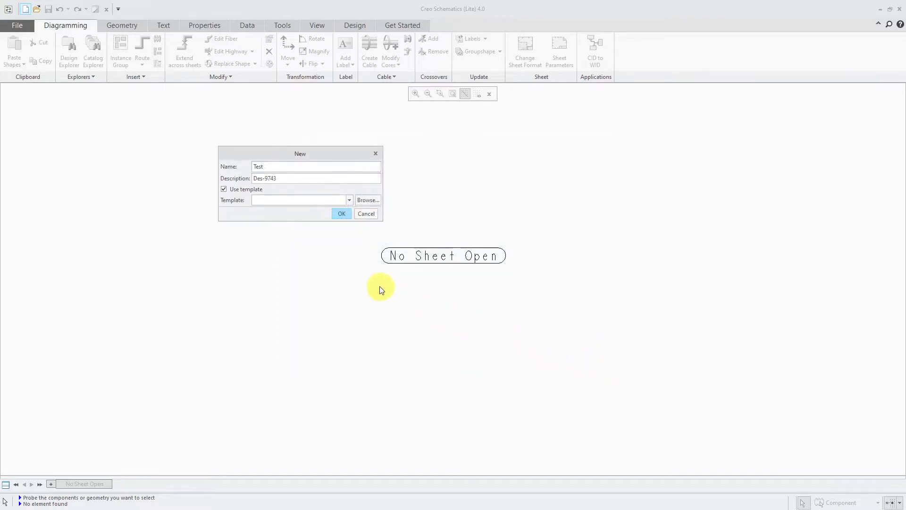
click(342, 215)
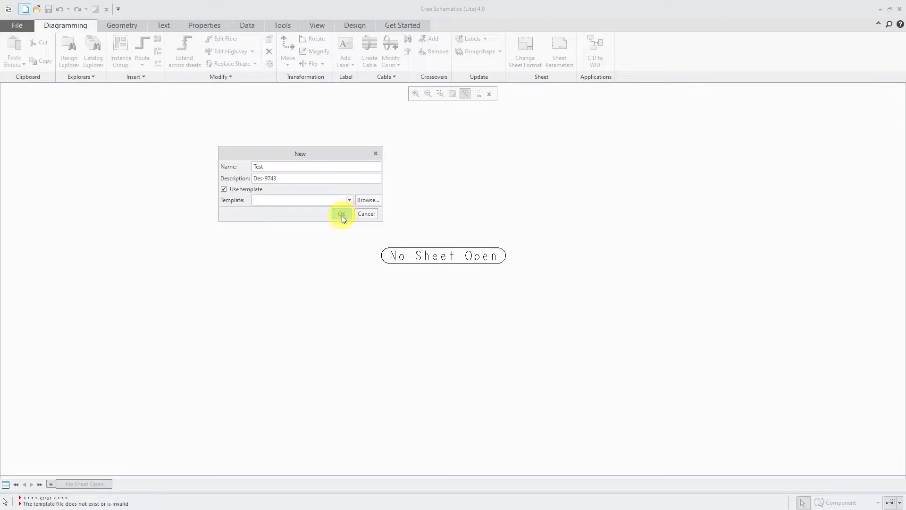
Create the Test design without a template and dismiss its Design Explorer.
click(223, 189)
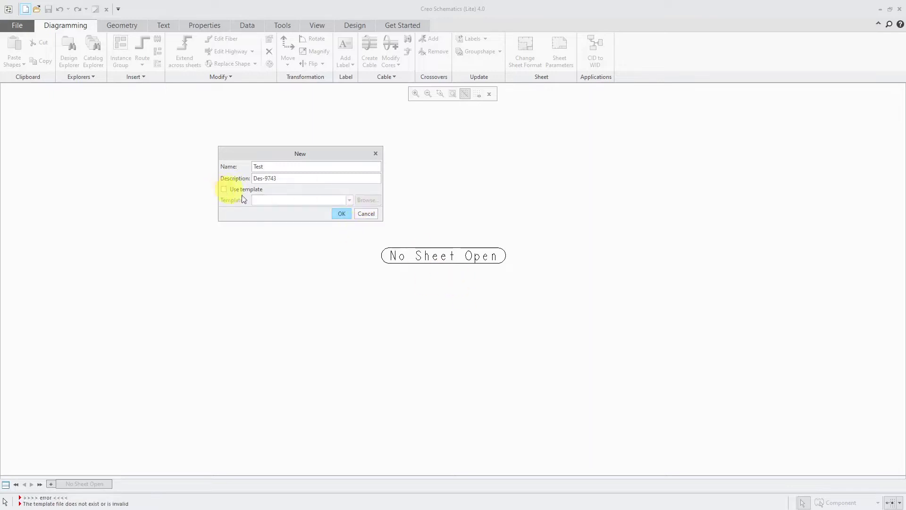
click(343, 213)
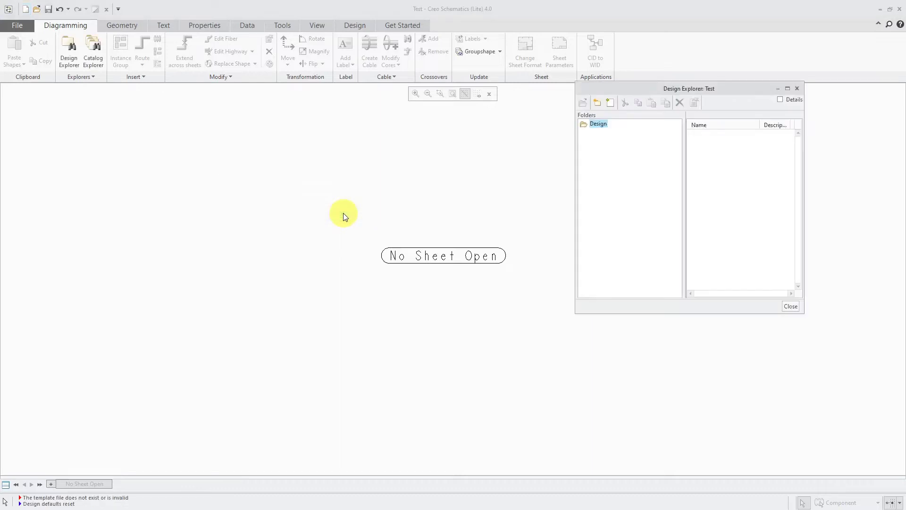
drag(691, 90, 405, 133)
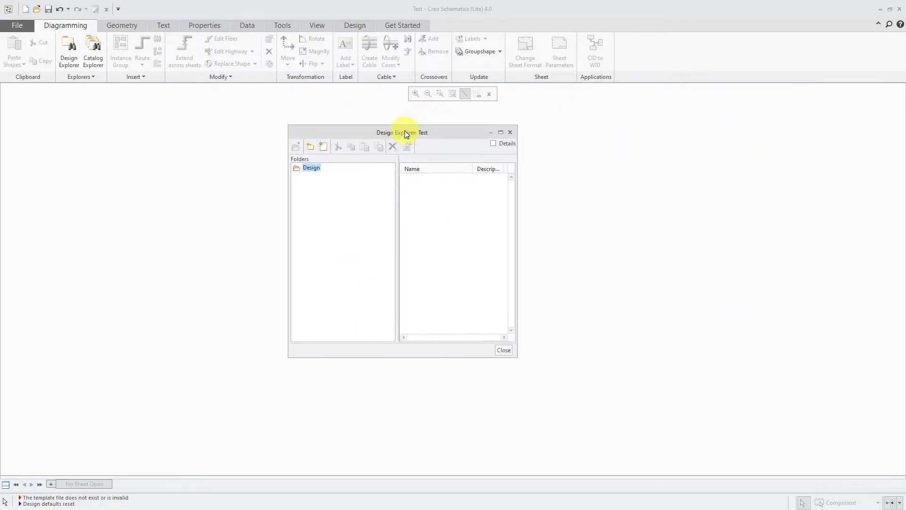
click(509, 350)
Examine the design templates available in the Test design's catalog, widening the description column to read it.
click(93, 61)
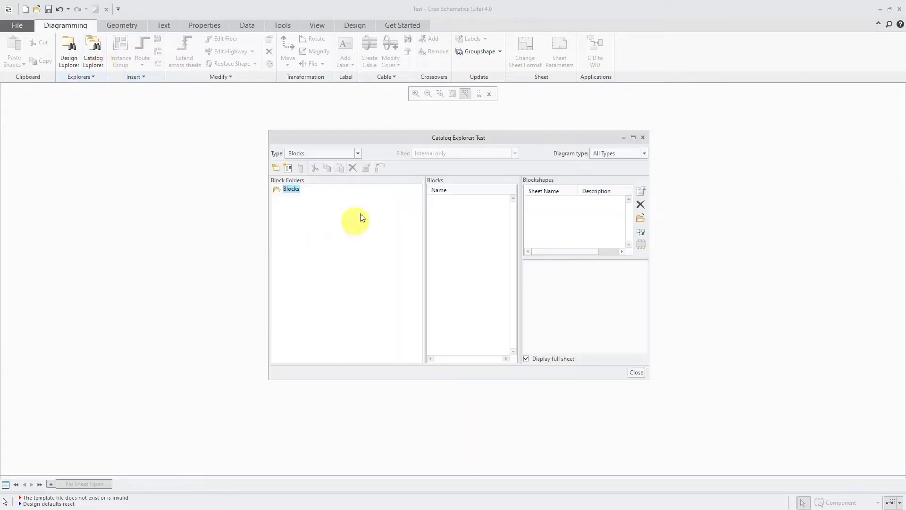
click(357, 153)
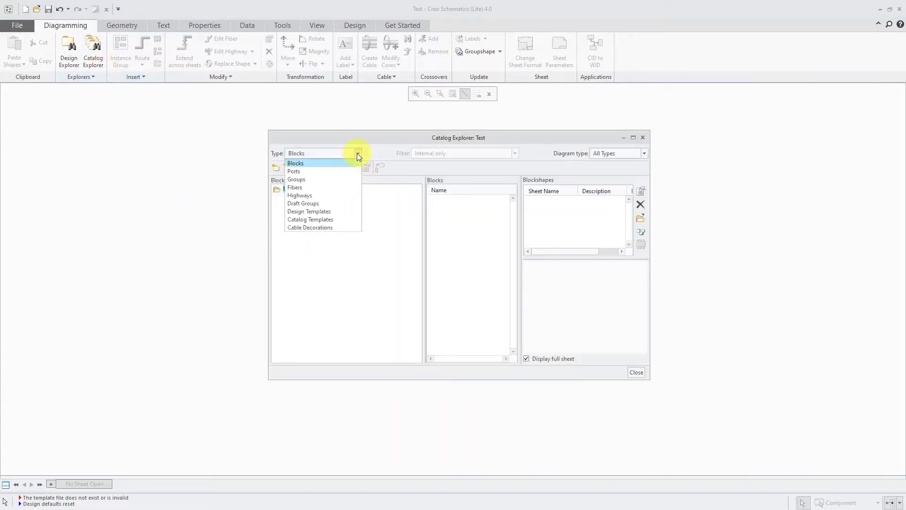
click(349, 212)
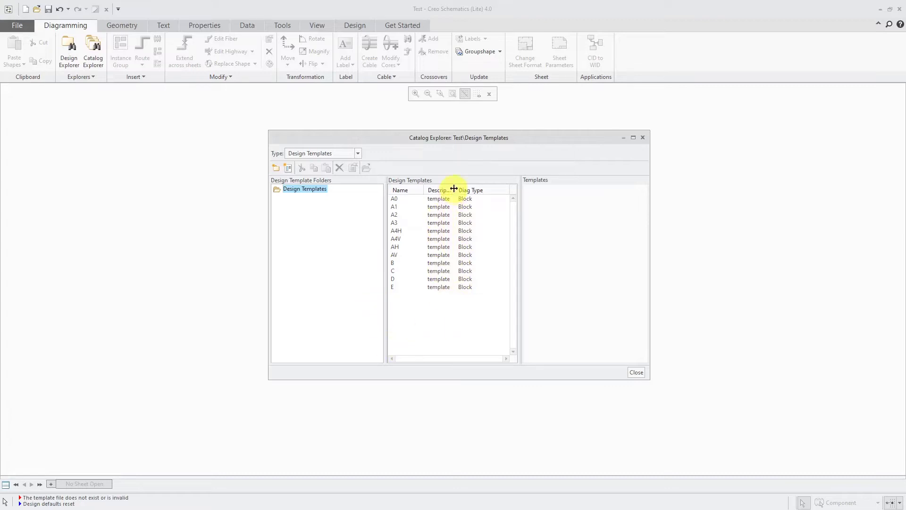
drag(453, 189, 470, 188)
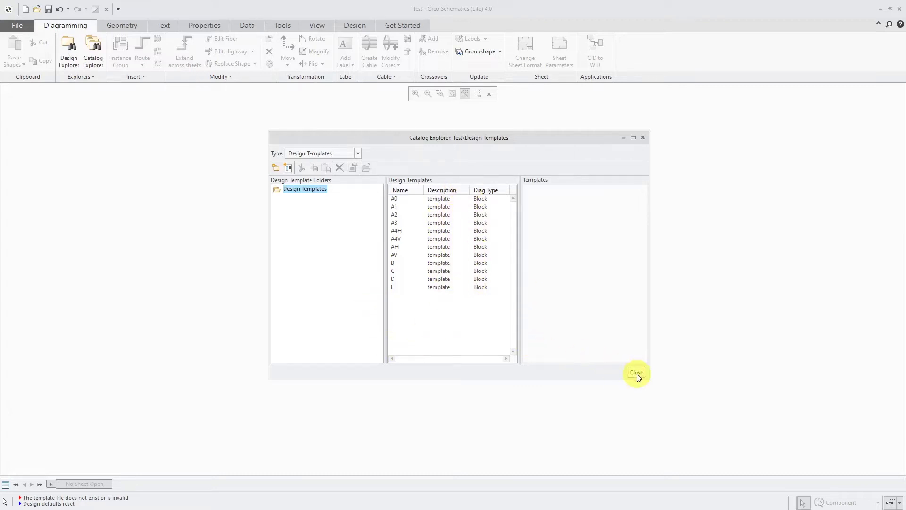
click(636, 373)
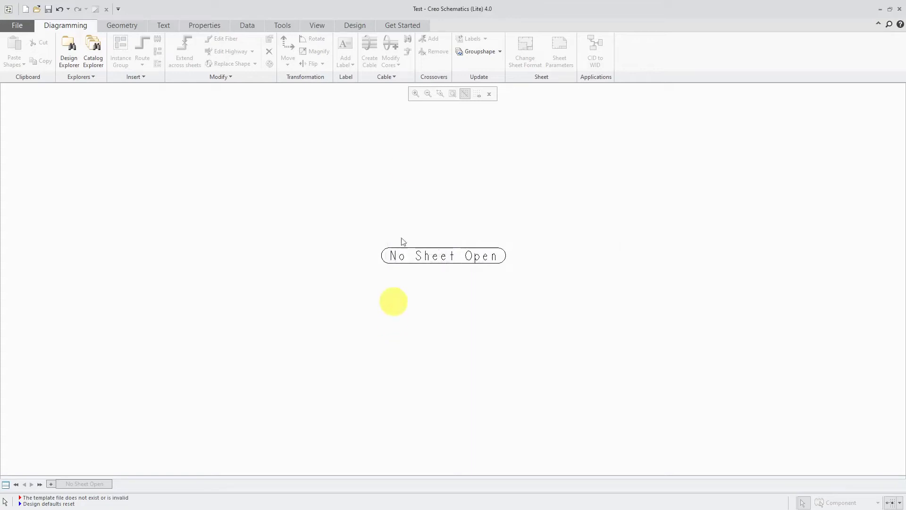
Start a new design from the sample catalog and inspect the path of its demodb template.
click(418, 26)
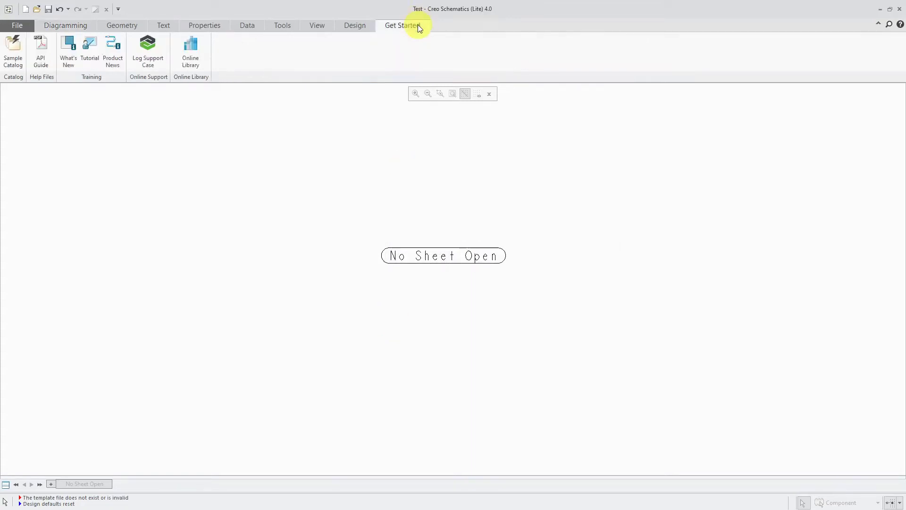
click(14, 60)
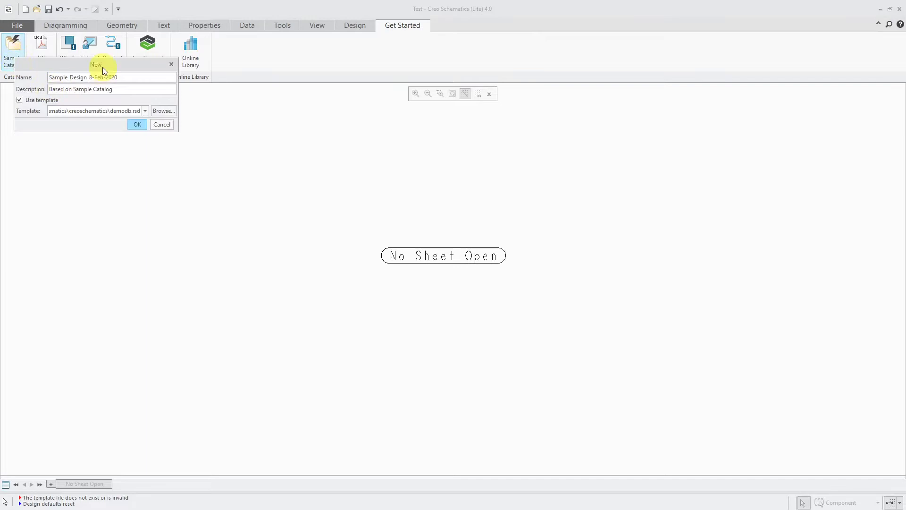
drag(107, 67, 376, 170)
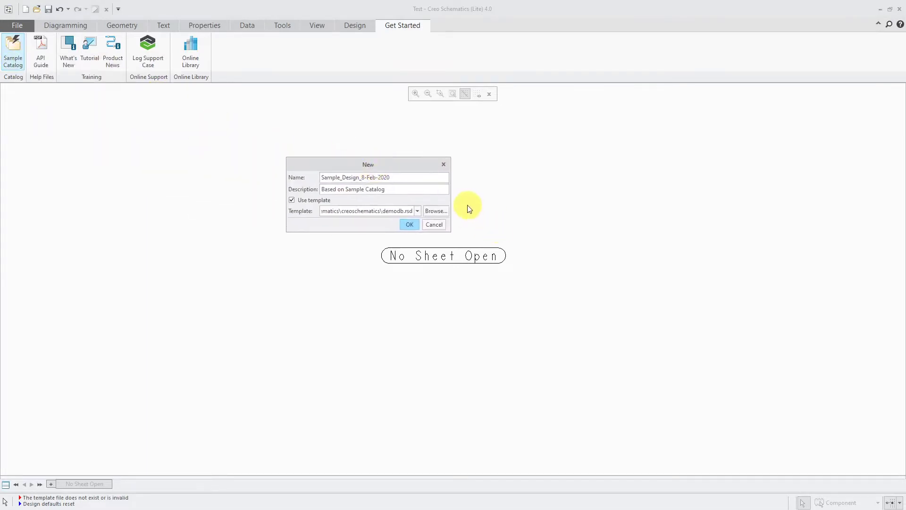
drag(450, 198, 572, 198)
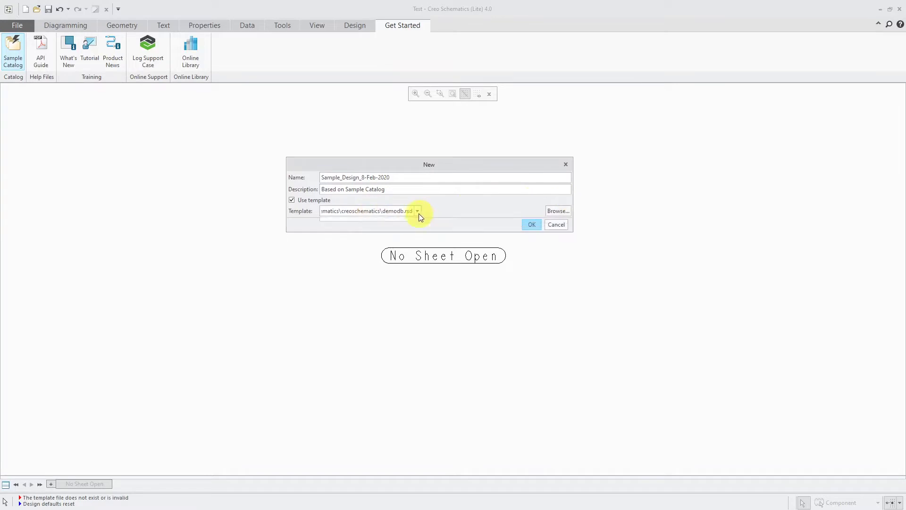
click(418, 212)
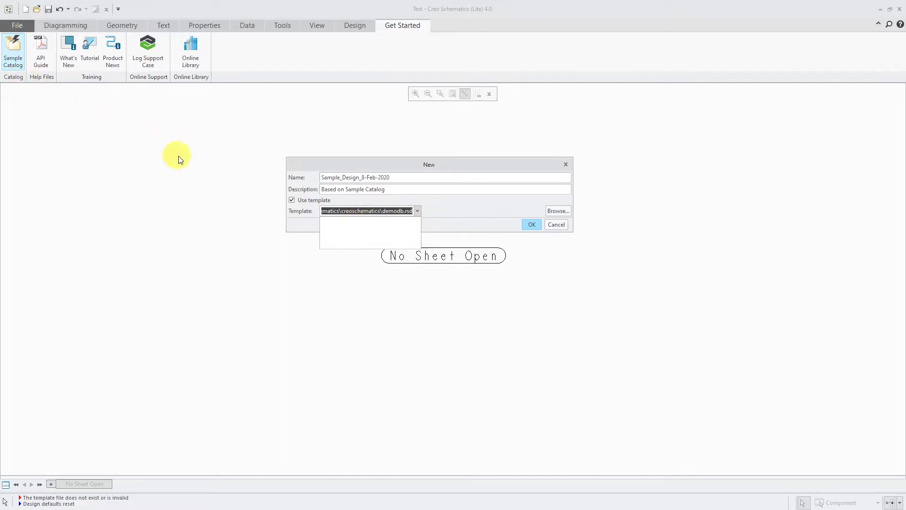
click(396, 160)
Name the sample-catalog design Template-Starter and create it without saving the changes to Test.
drag(320, 177, 397, 179)
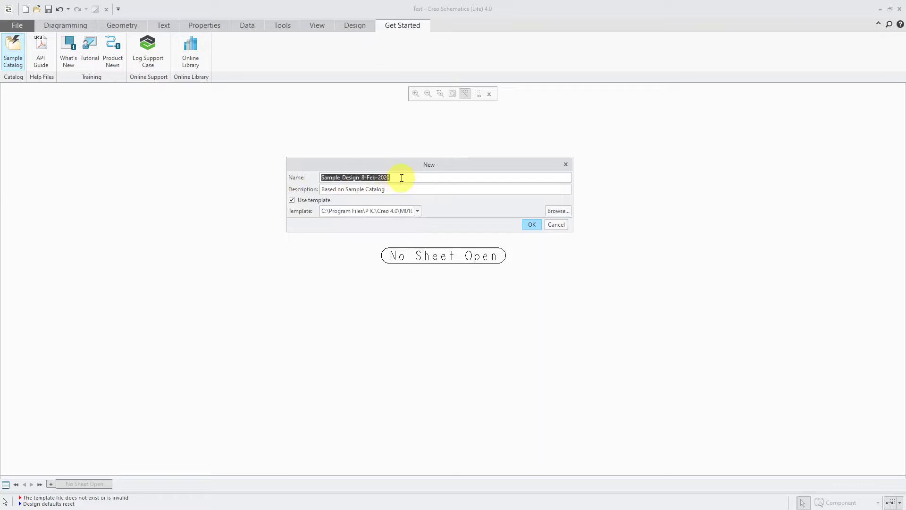
text(Template)
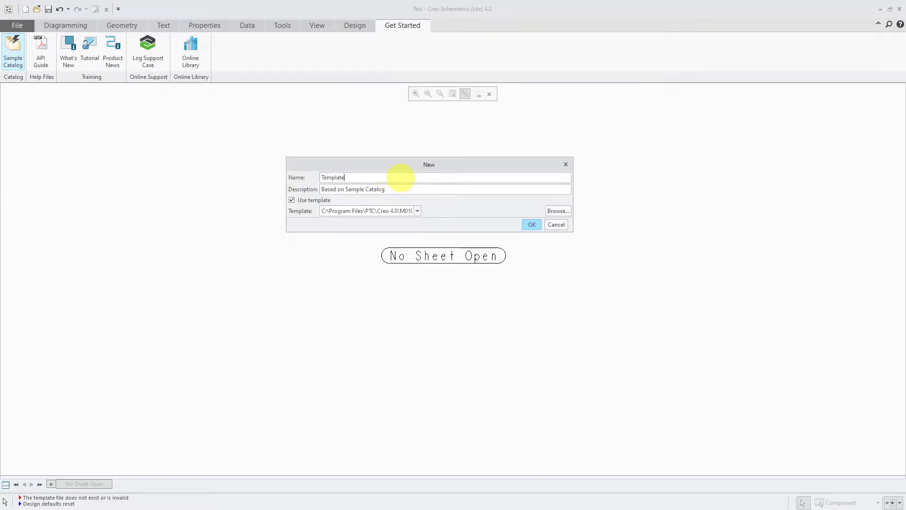
text(-Starter)
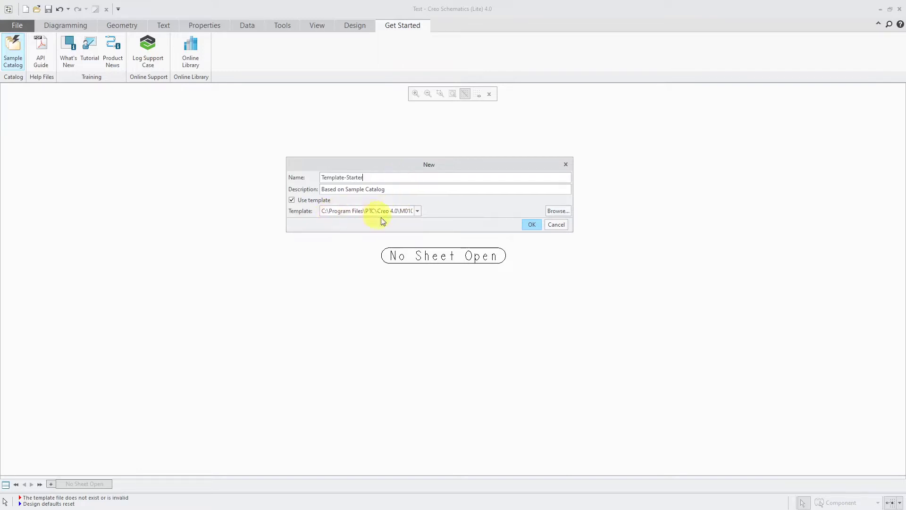
click(531, 224)
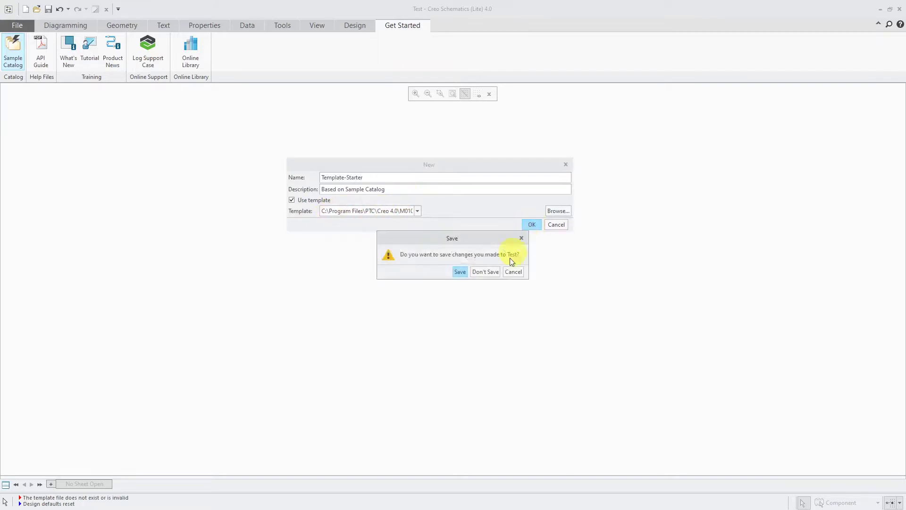
click(488, 272)
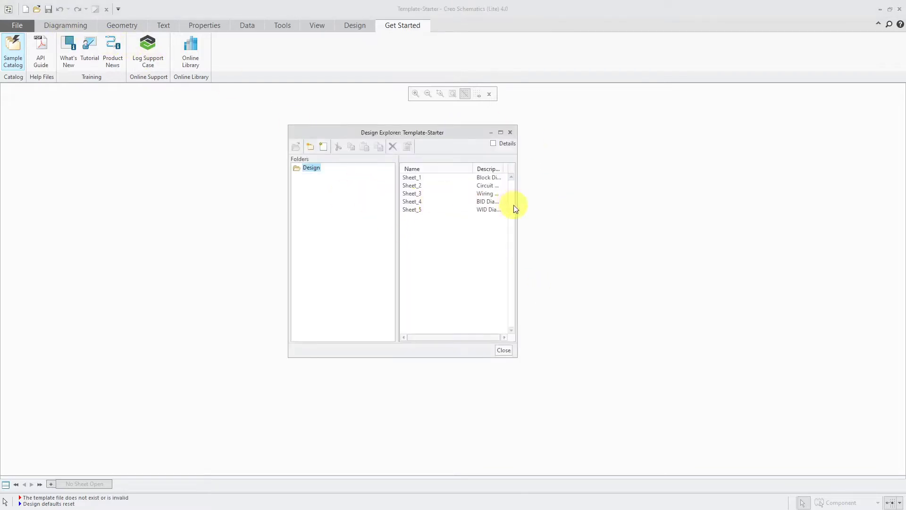
Review the sheets and their descriptions in the Design Explorer, widening the window and description column.
drag(517, 208, 619, 208)
drag(550, 168, 589, 168)
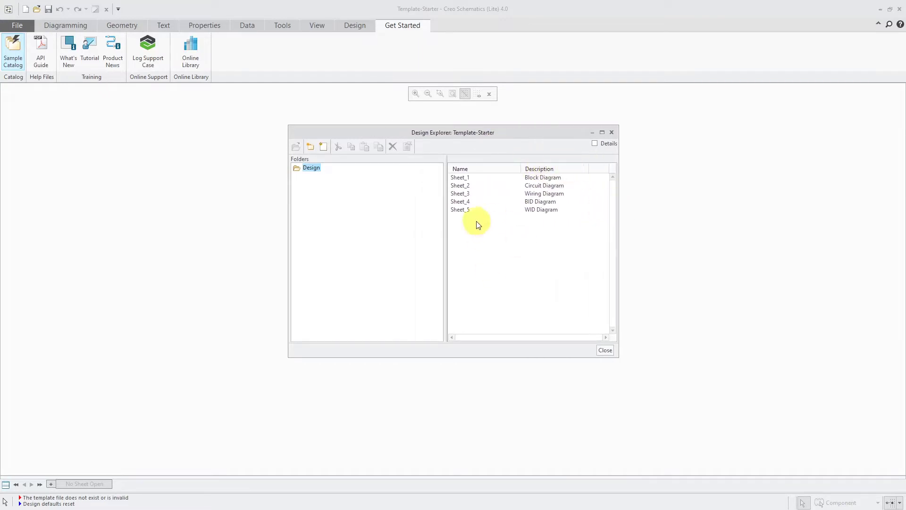
click(606, 350)
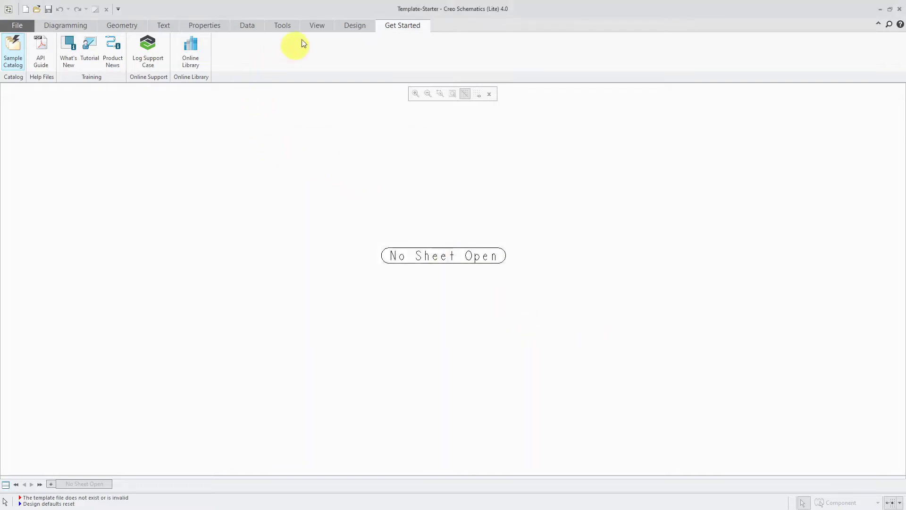
Examine the type tree and the parameter pool in the design's global parameter definitions.
click(347, 30)
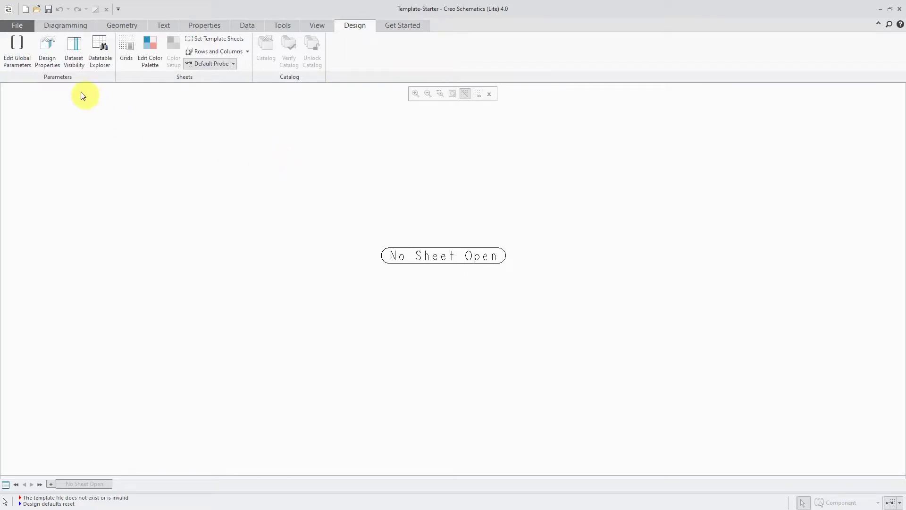
click(17, 62)
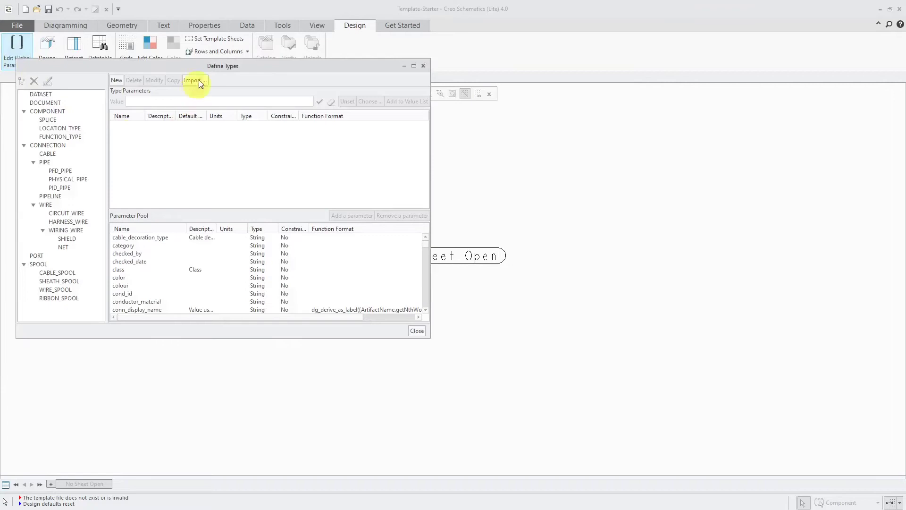
drag(200, 68, 360, 109)
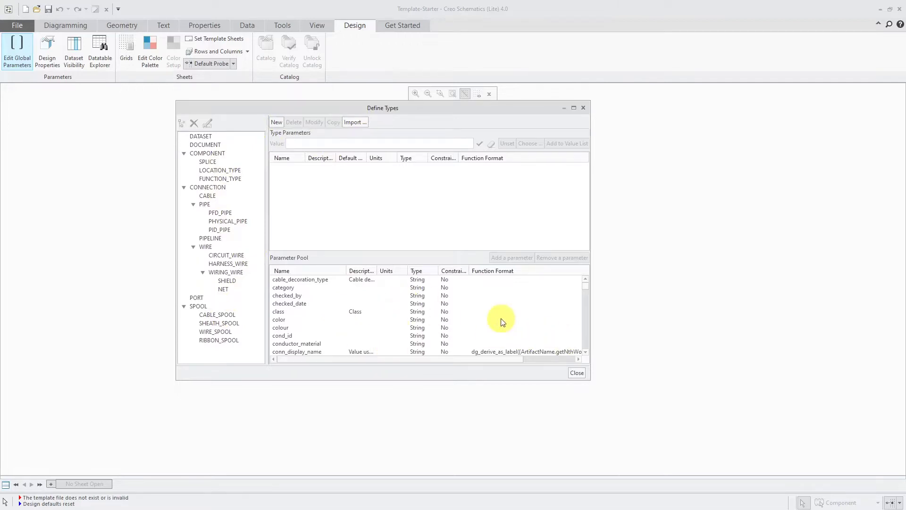
scroll(500, 319, down, 5)
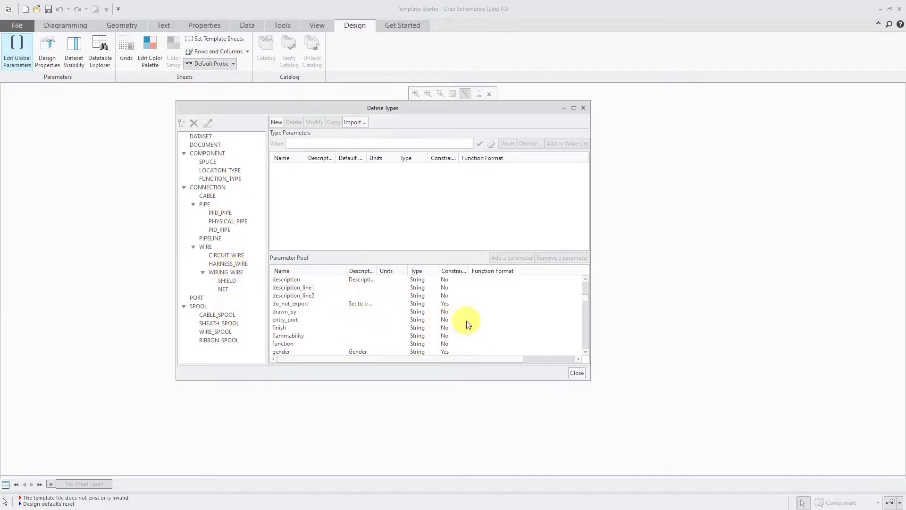
click(576, 373)
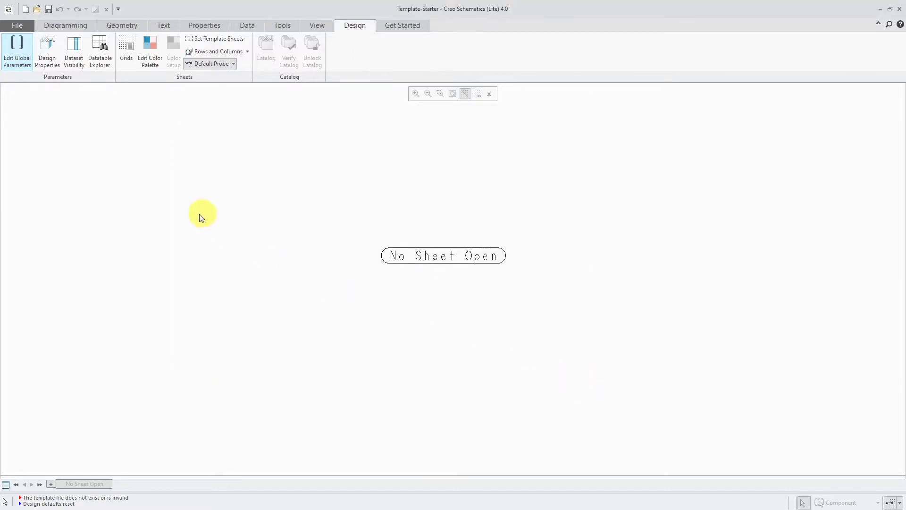
Review the global grid settings and the fields for adding a grid, leaving both without changes.
click(131, 59)
drag(210, 69, 303, 140)
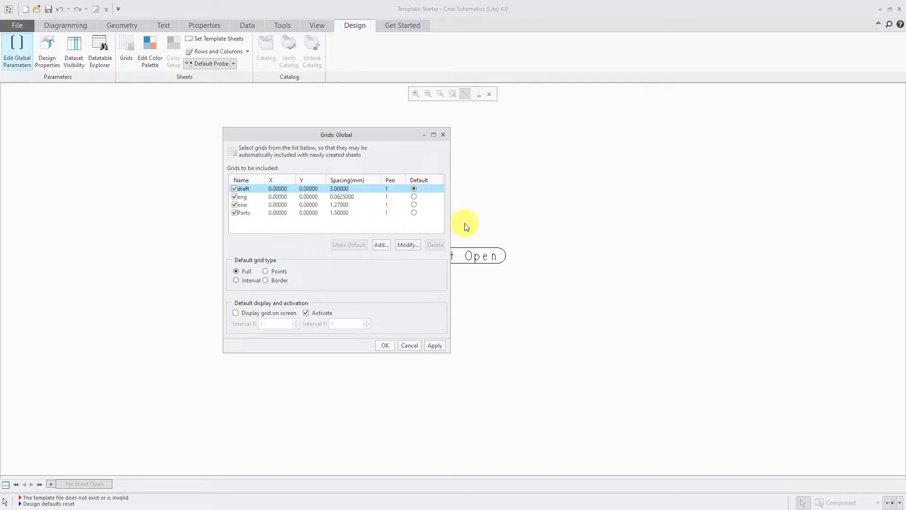
click(383, 246)
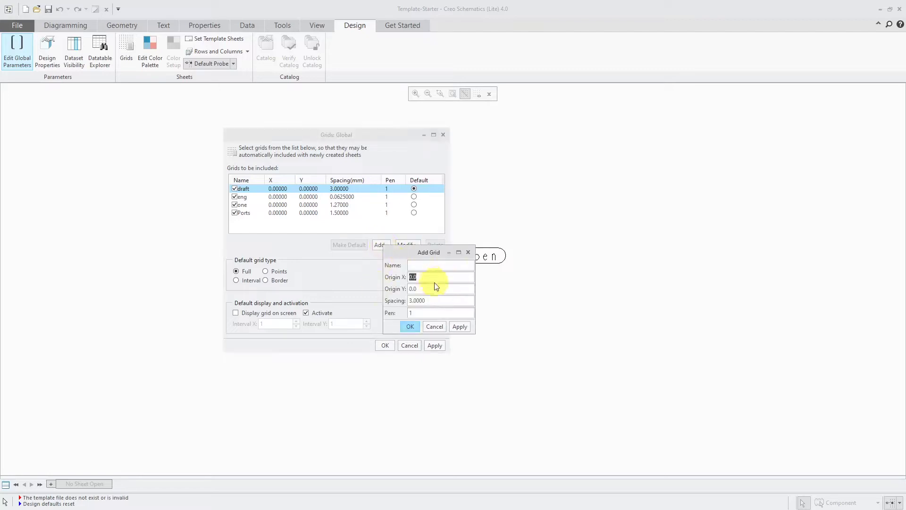
click(433, 326)
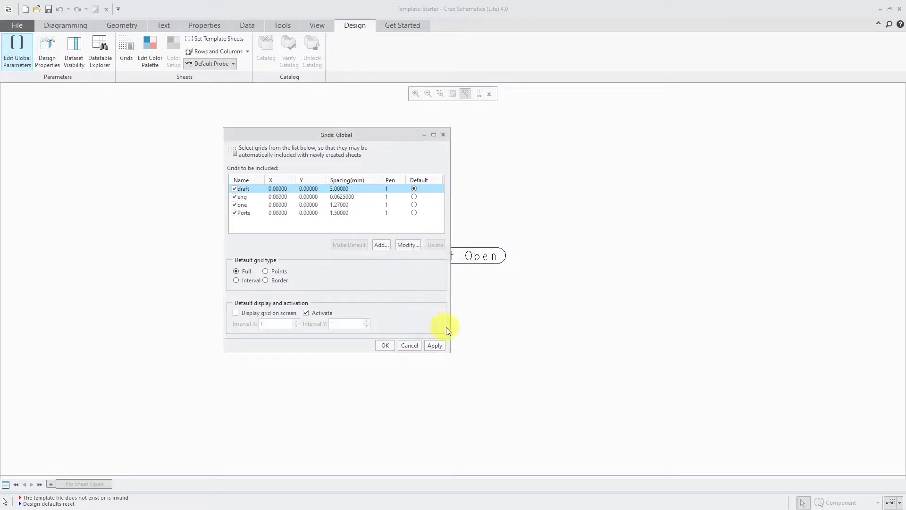
click(418, 345)
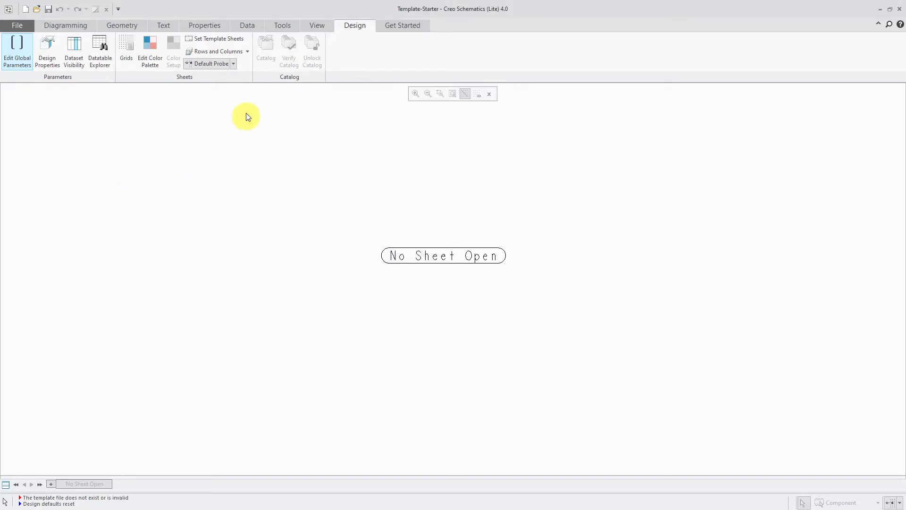
Review the sheets, sequential numbering and label positions of the Default location set, leaving the explorer without applying changes.
click(248, 52)
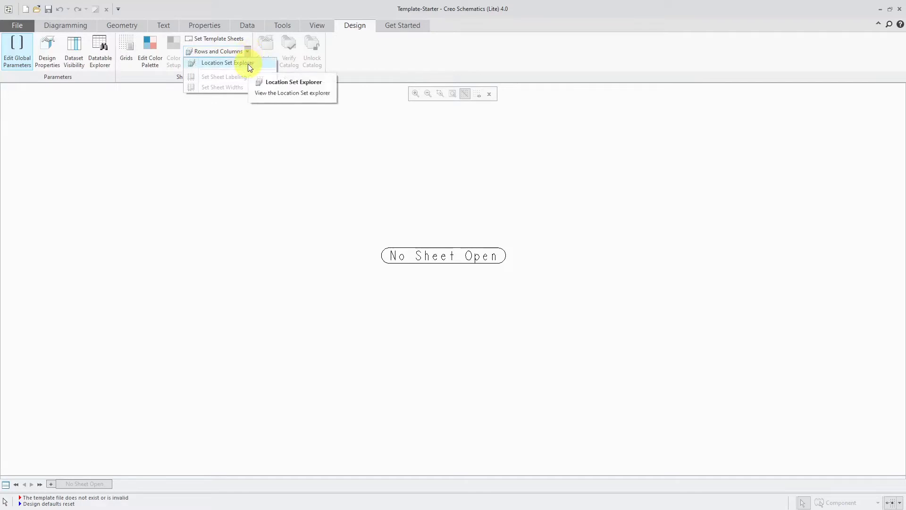
click(249, 64)
drag(316, 71, 245, 152)
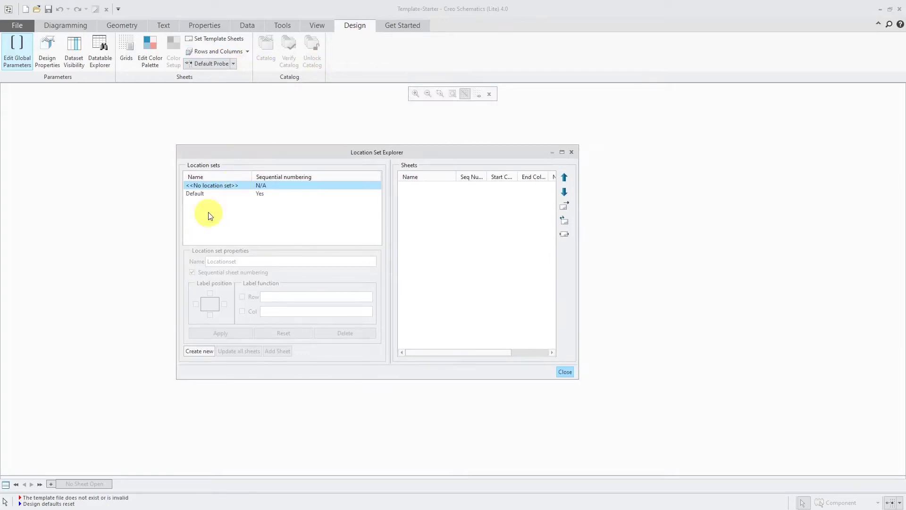
click(203, 194)
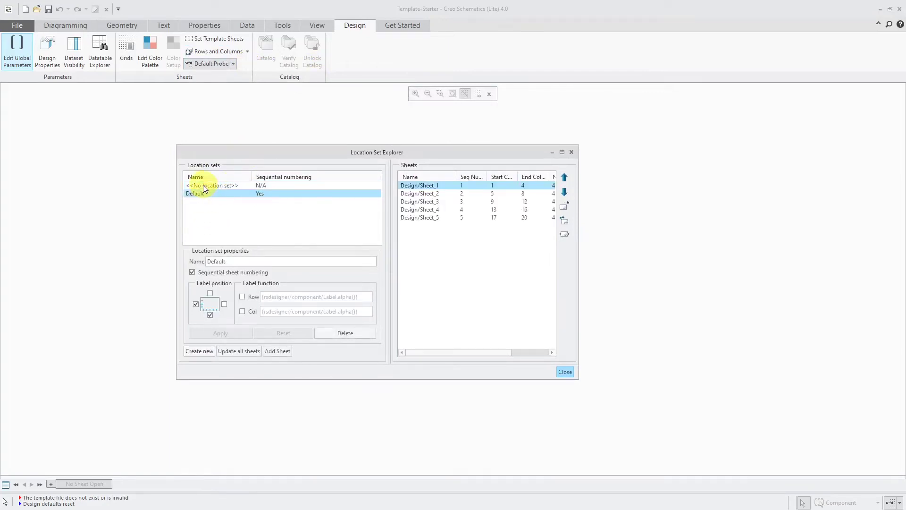
click(210, 293)
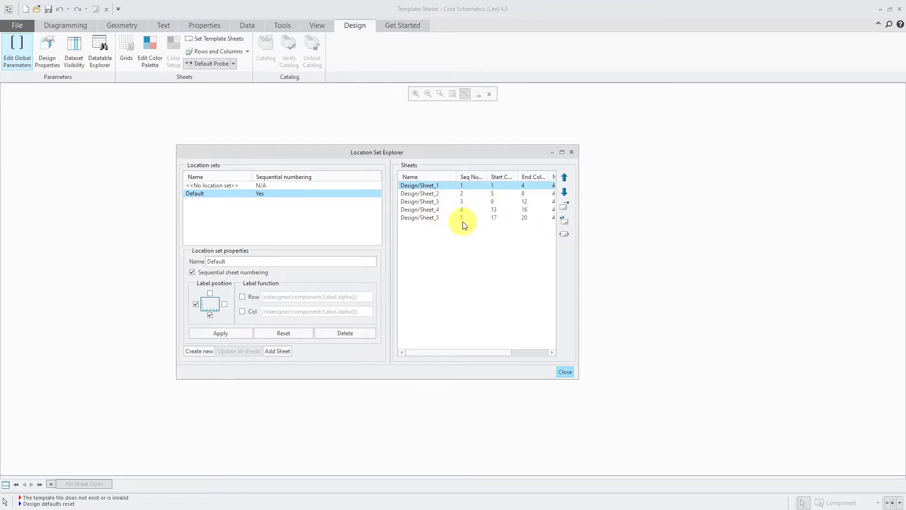
click(565, 372)
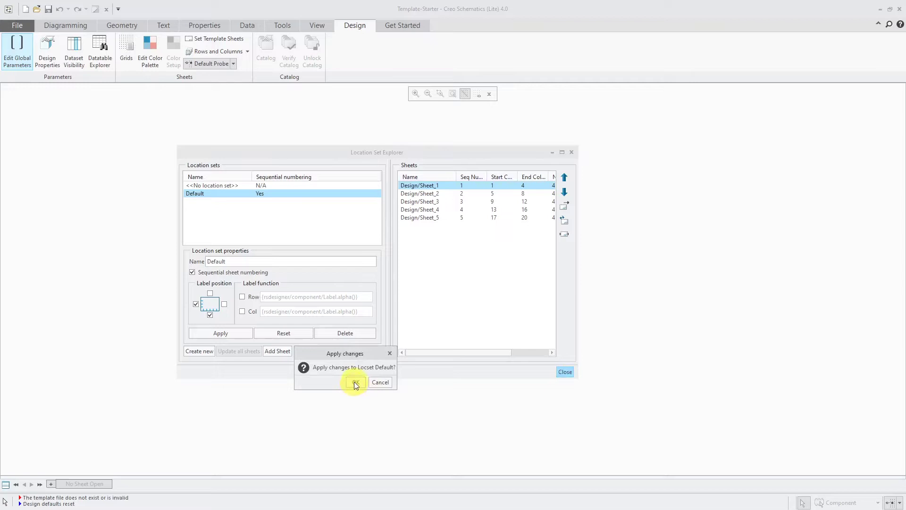
click(380, 381)
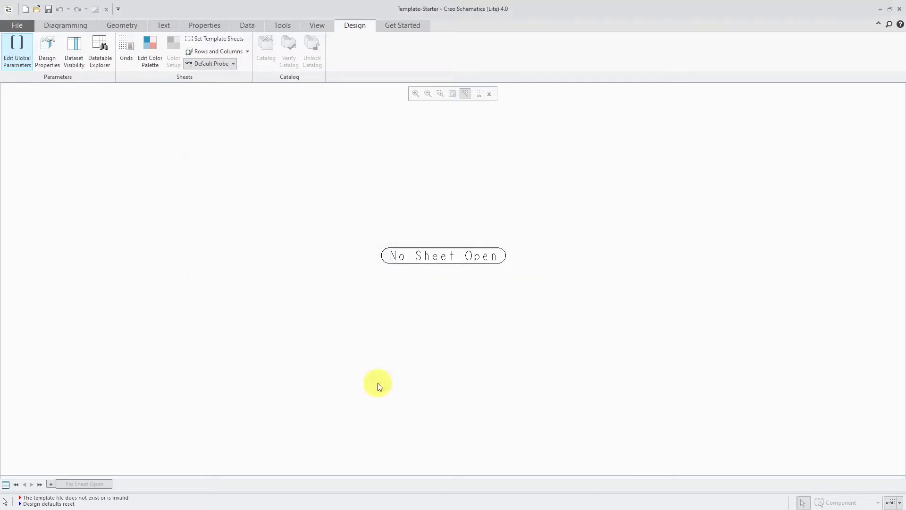
Browse the catalog's block folders through Wiring, Lamps and Applications_Lam to the blocks in Lamps_Apl.
click(77, 26)
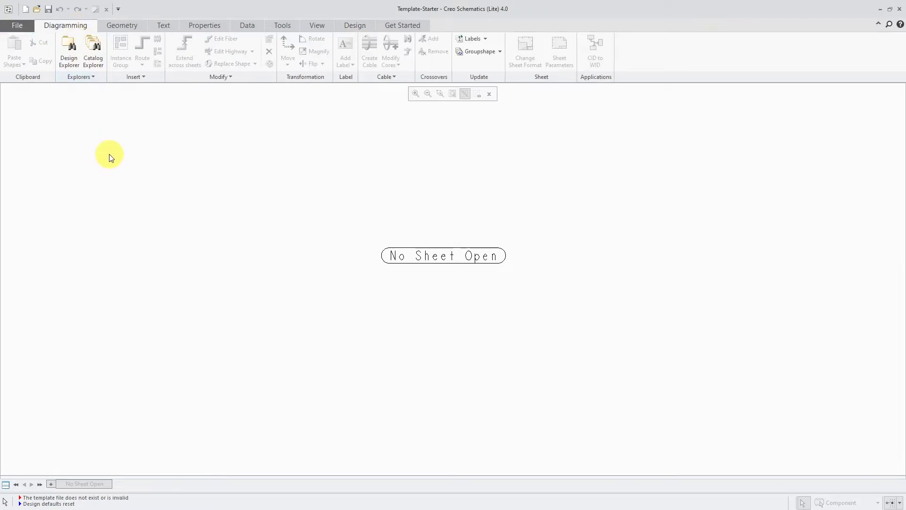
click(94, 55)
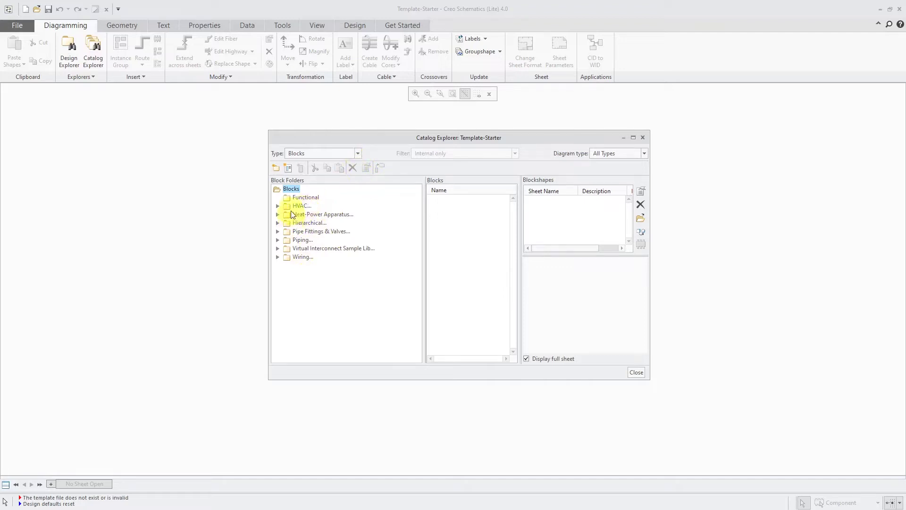
click(304, 257)
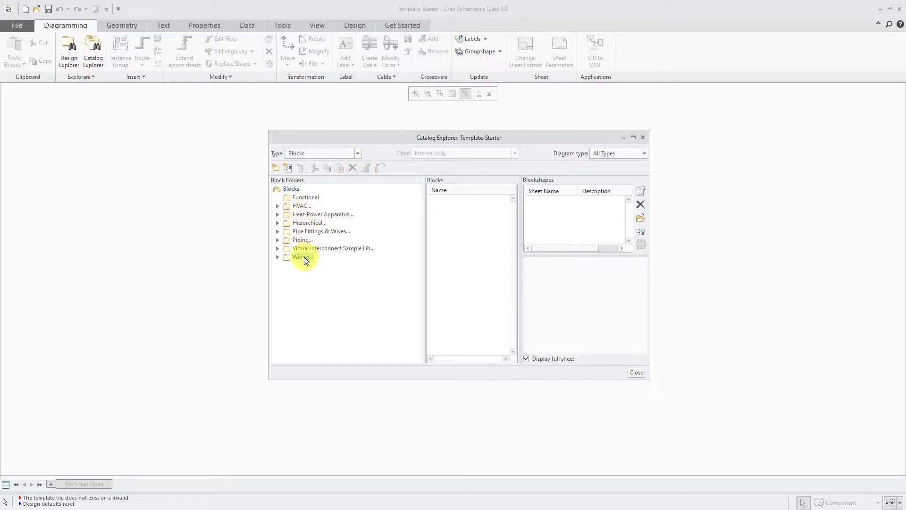
click(278, 257)
scroll(342, 267, down, 1)
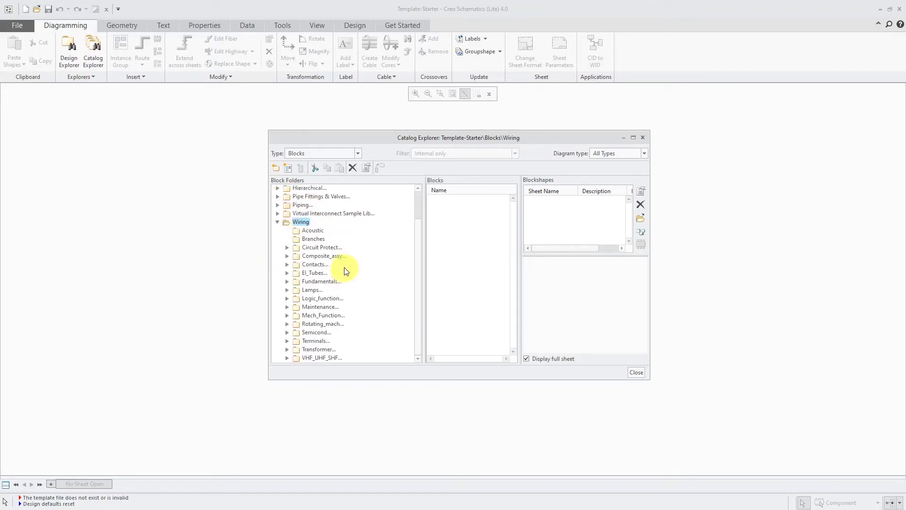
click(287, 290)
click(304, 298)
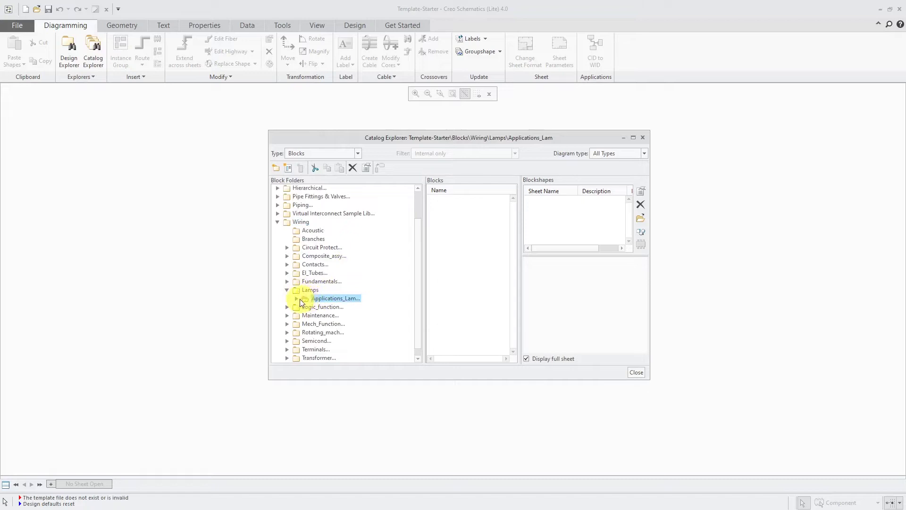
click(296, 300)
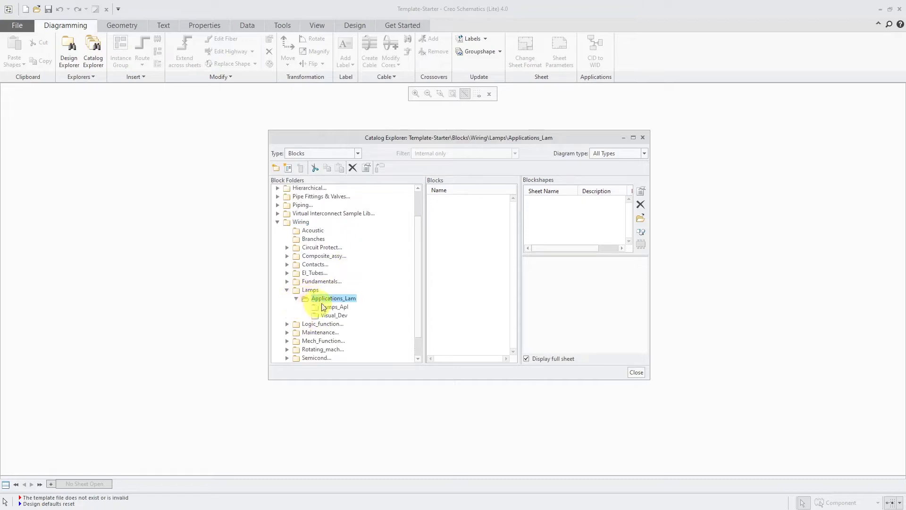
click(329, 307)
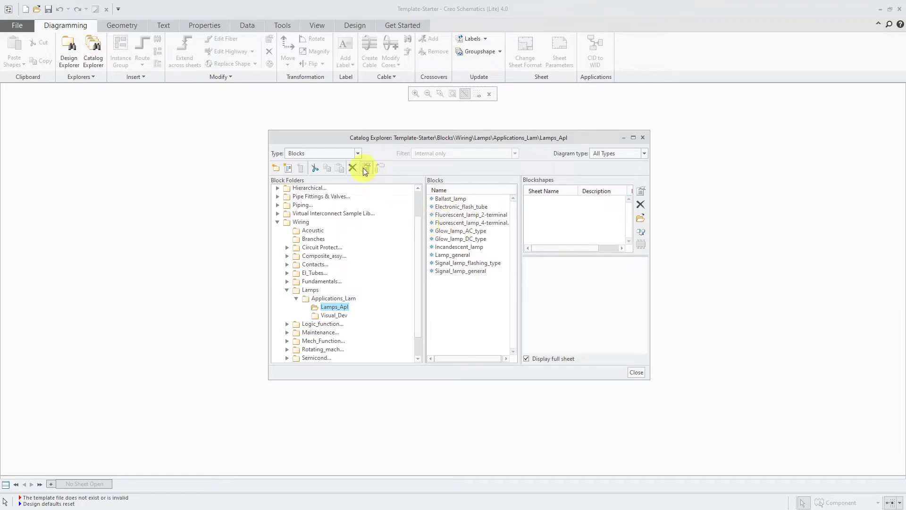
Browse the catalog's ports and its groups, examining the Multi_level and Ribbon folders under Wiring cables.
click(357, 154)
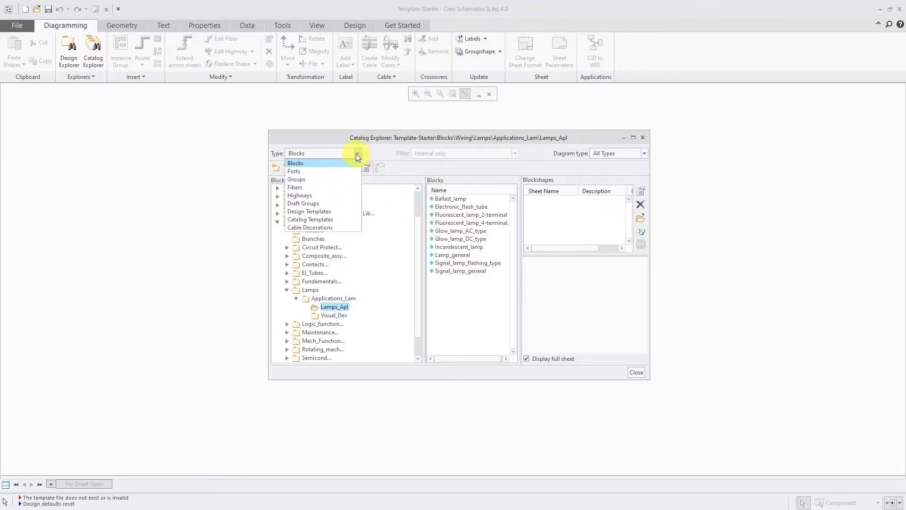
click(333, 170)
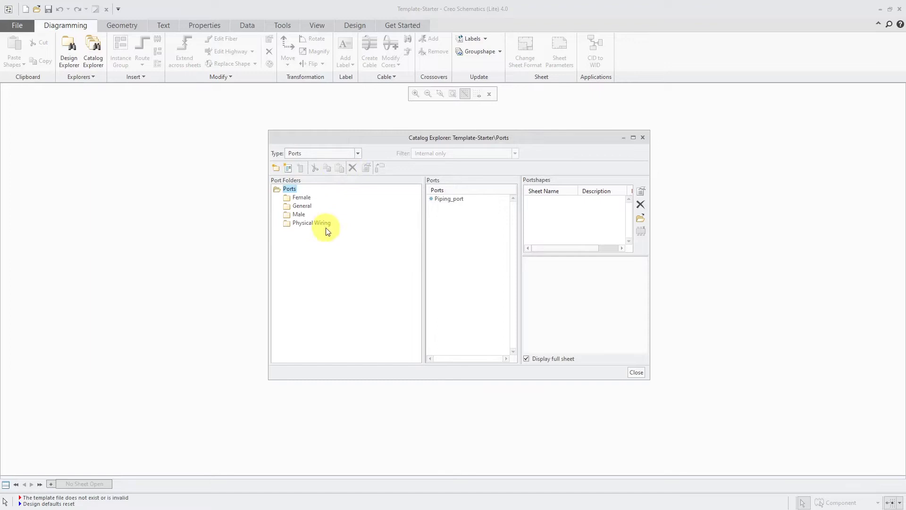
click(358, 154)
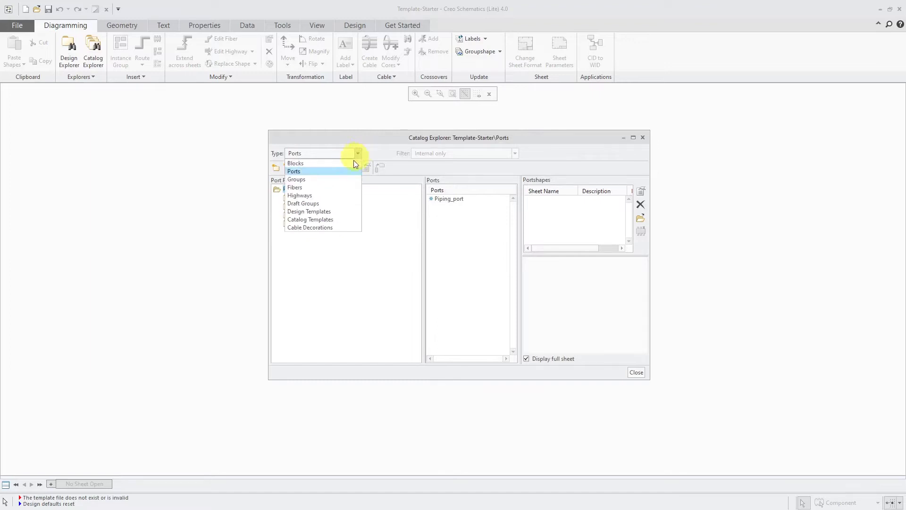
click(338, 182)
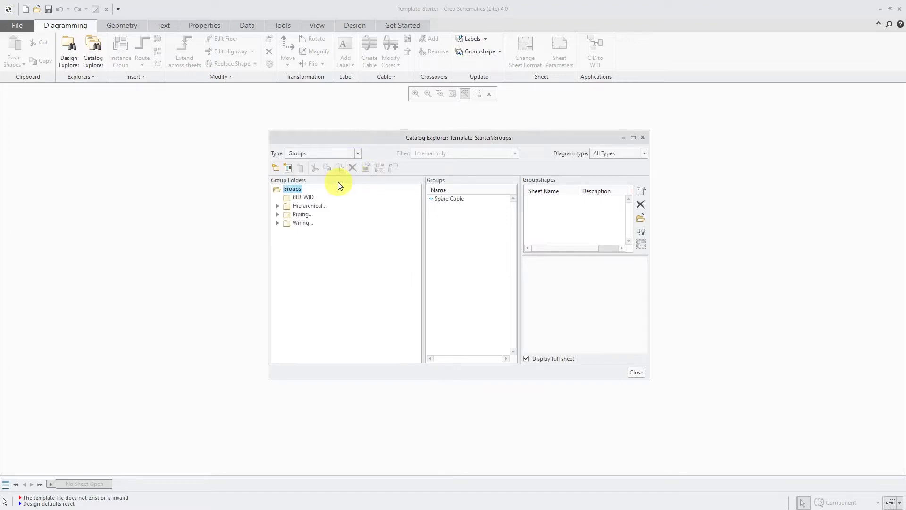
click(278, 223)
click(287, 231)
click(323, 239)
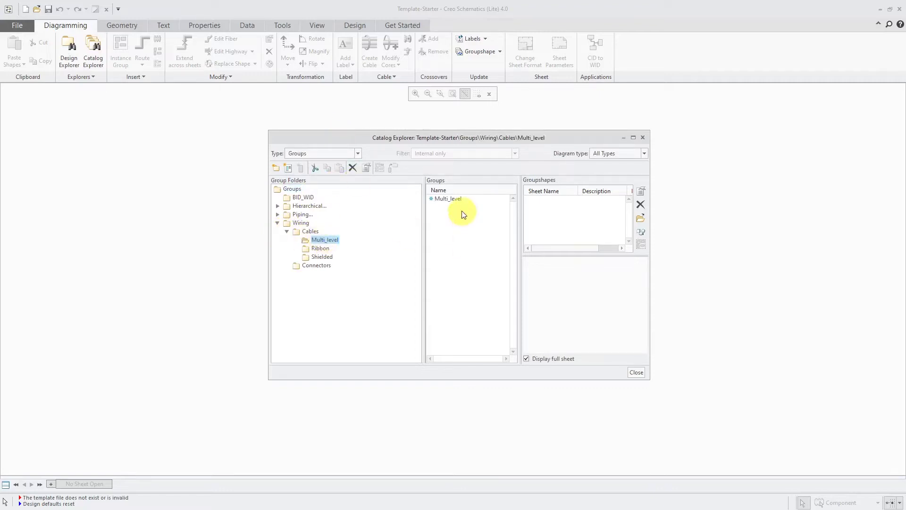
click(321, 248)
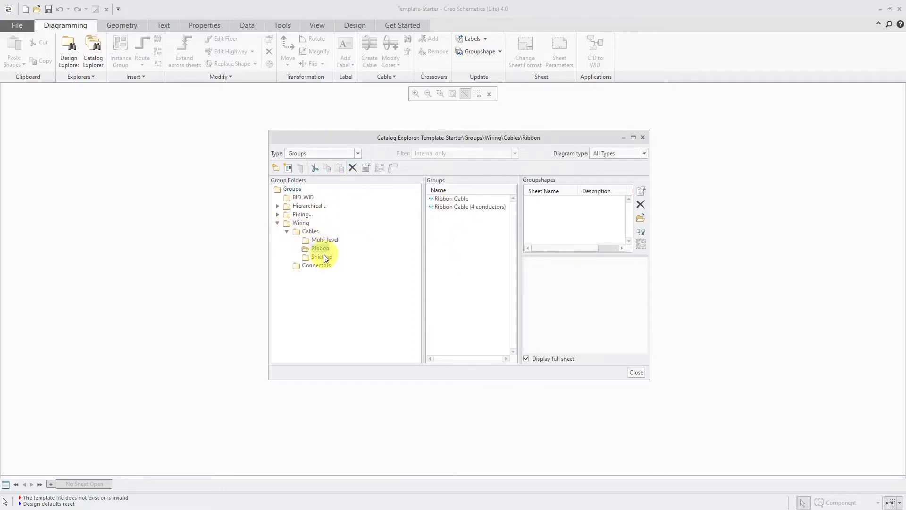
Examine the sample wires in the Wires folder of the catalog's fibers.
click(347, 154)
click(336, 187)
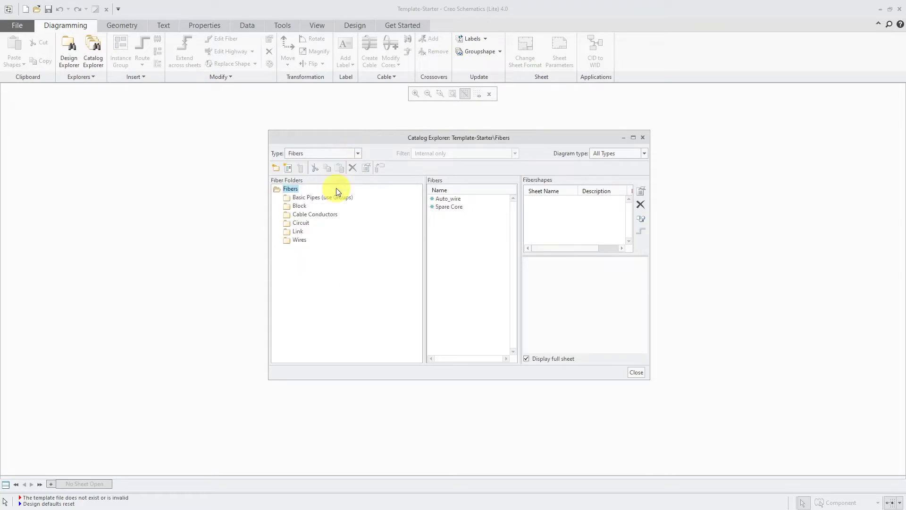
click(301, 241)
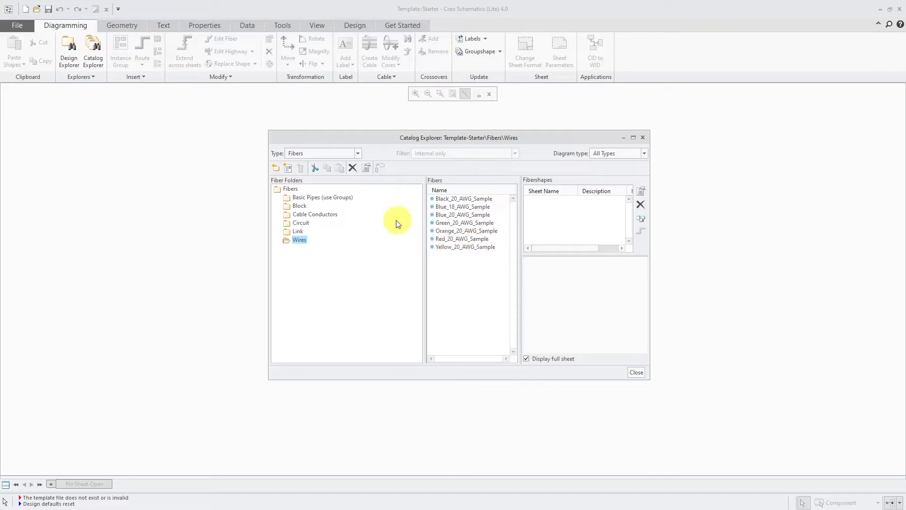
Open design template C from the catalog's design templates and close the Catalog Explorer.
click(358, 153)
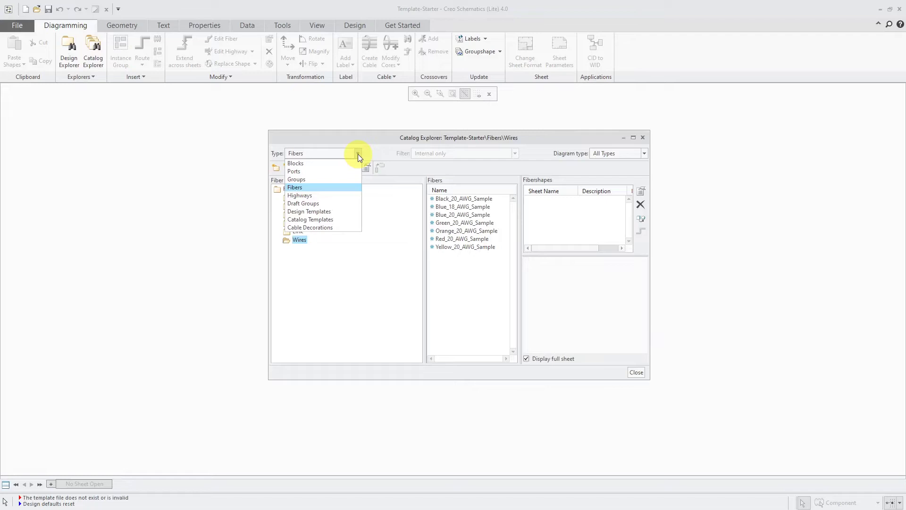
click(338, 212)
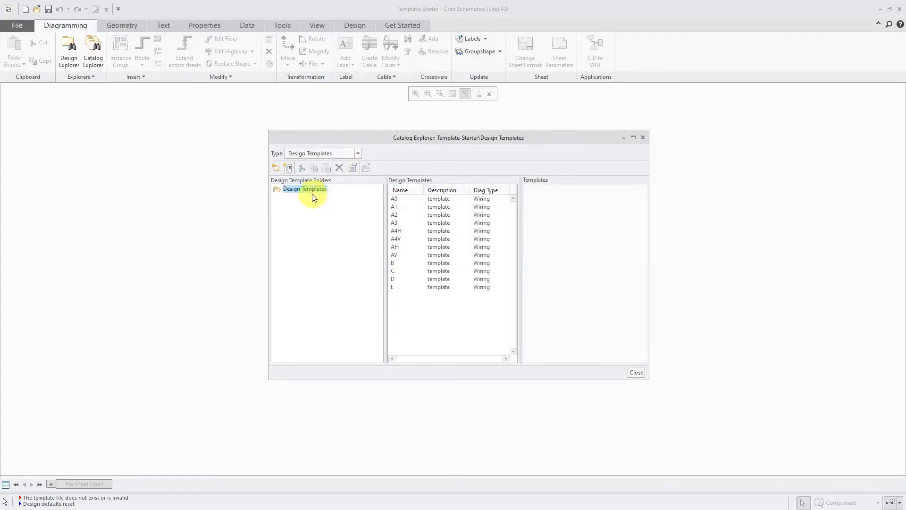
click(394, 271)
double_click(434, 271)
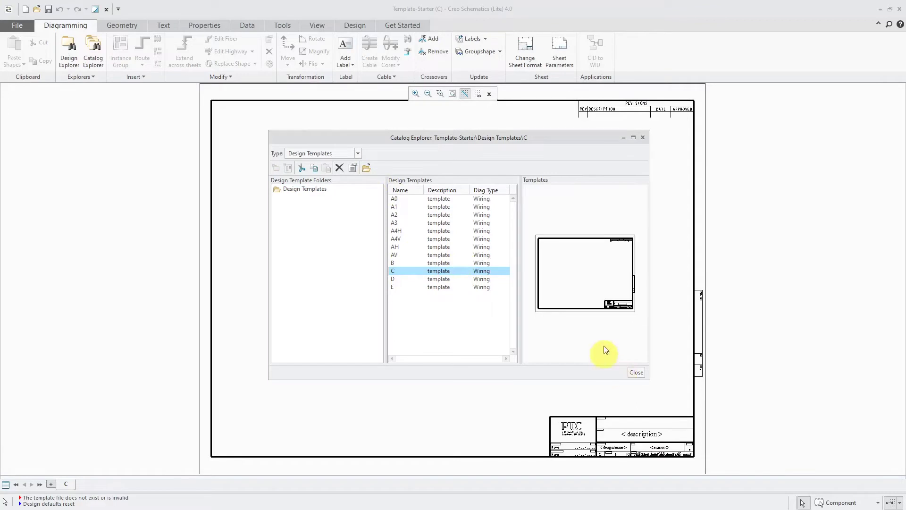
click(642, 372)
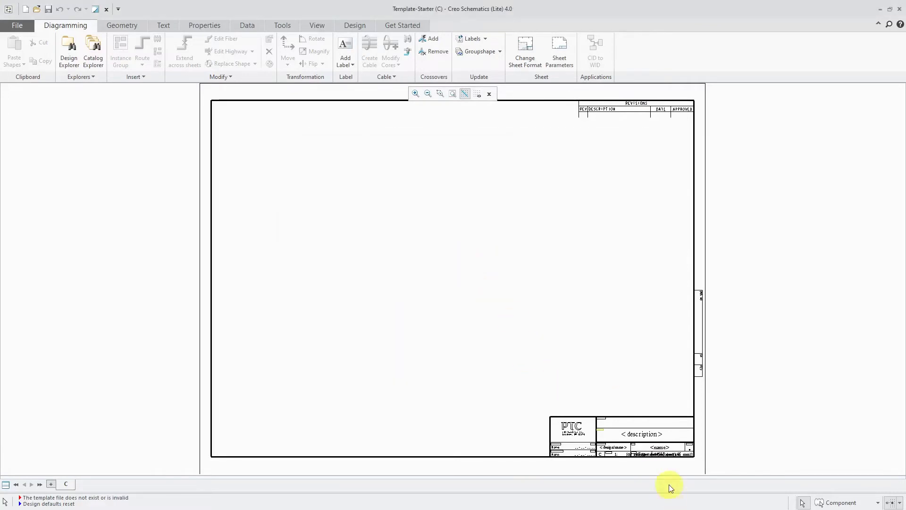
Delete the PTC logo and address text from the title block of template C.
scroll(638, 435, up, 4)
scroll(604, 404, up, 1)
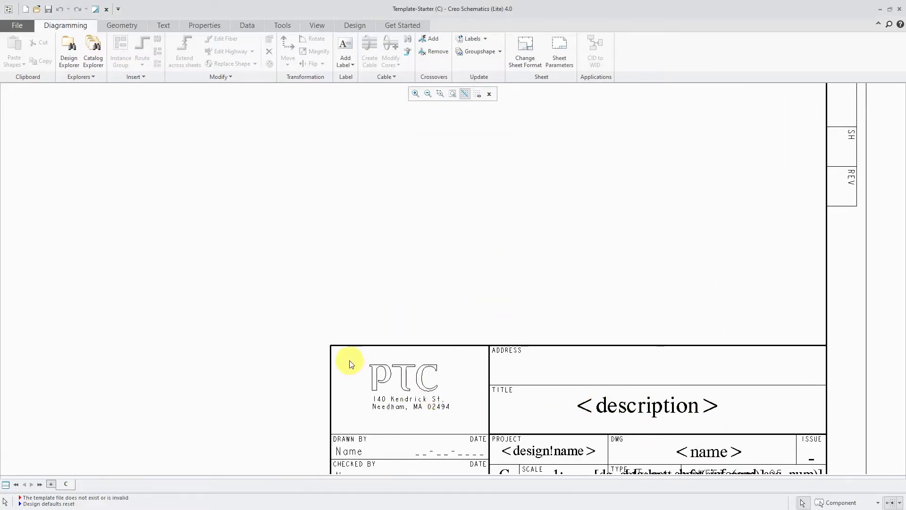
drag(348, 363, 458, 422)
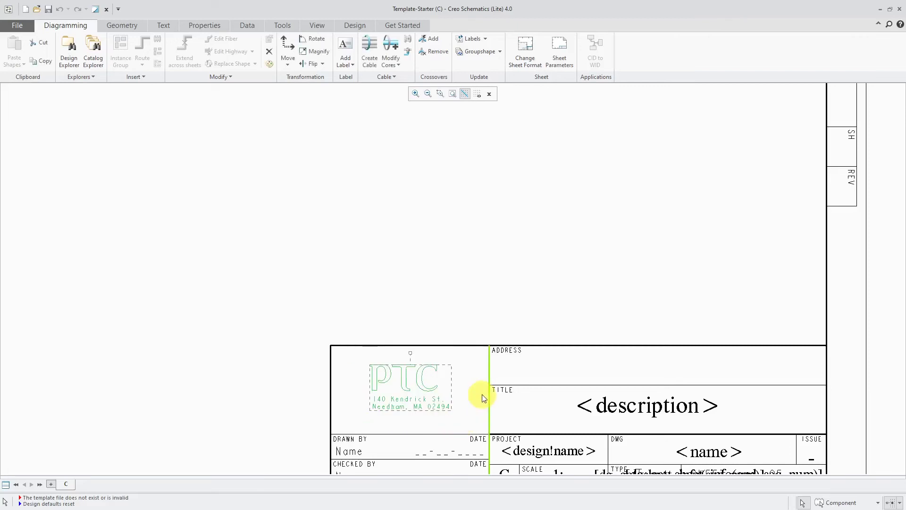
key(Delete)
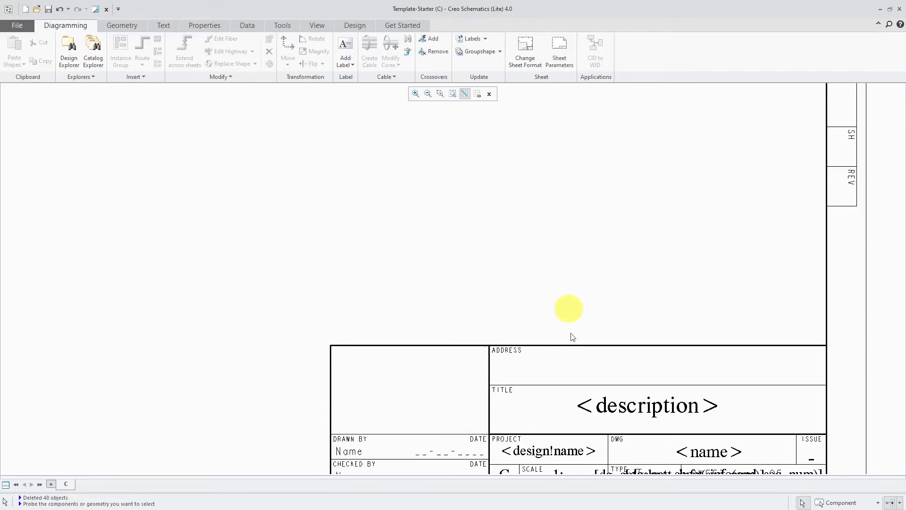
Open design template B from the Catalog Explorer and close the explorer.
scroll(623, 364, down, 3)
scroll(667, 395, down, 2)
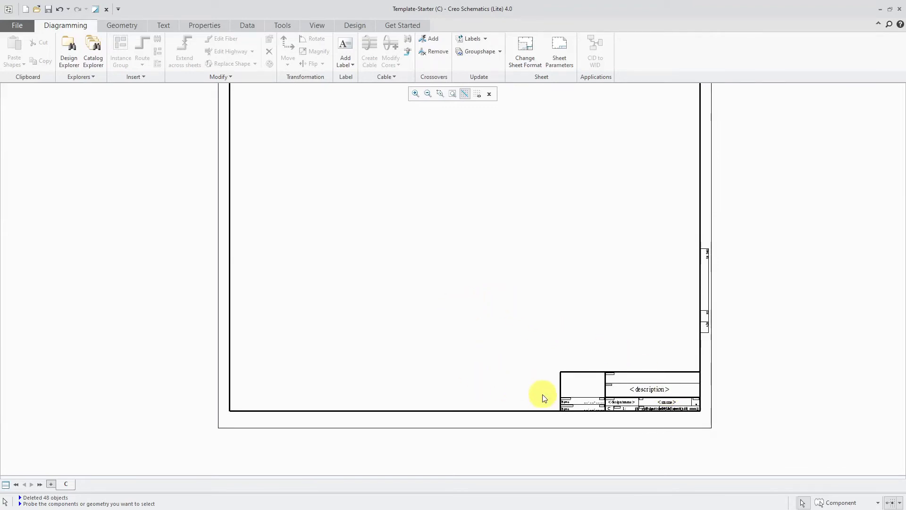
scroll(543, 396, down, 1)
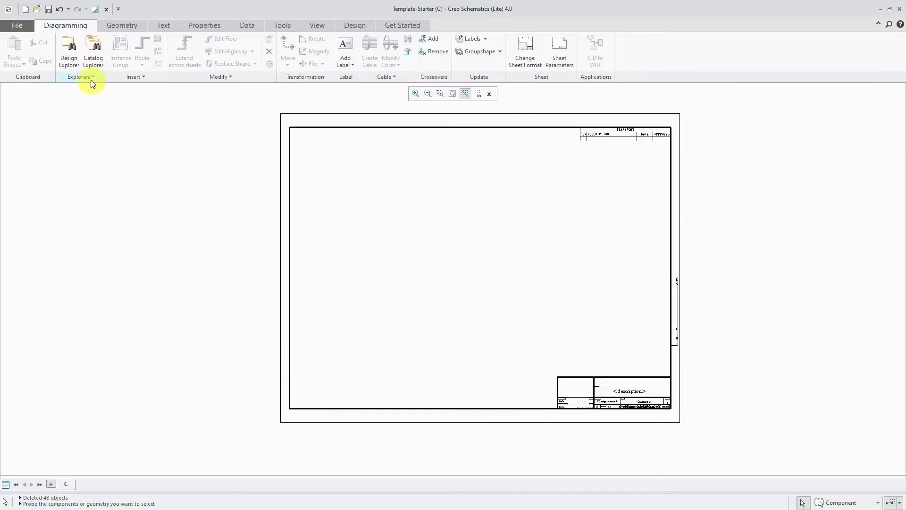
click(93, 53)
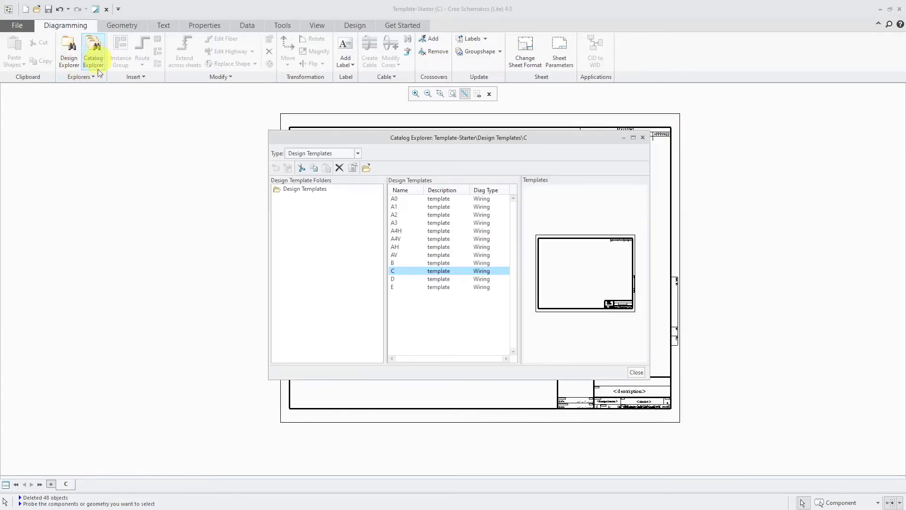
click(394, 263)
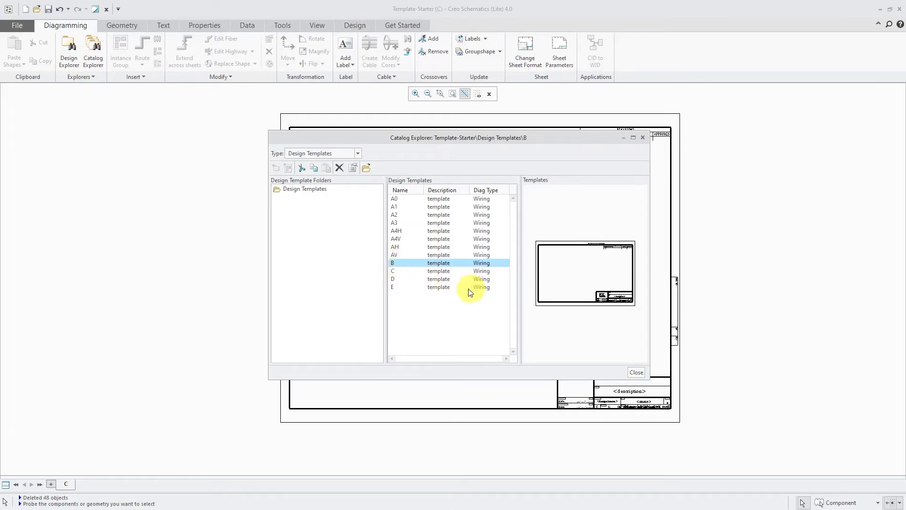
click(368, 169)
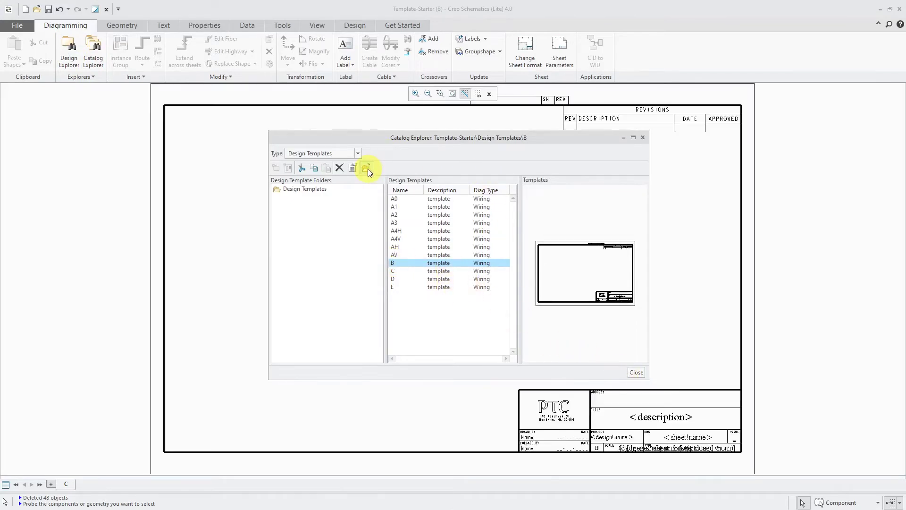
click(636, 372)
Delete the PTC logo and address text from the title block of template B.
scroll(576, 441, up, 3)
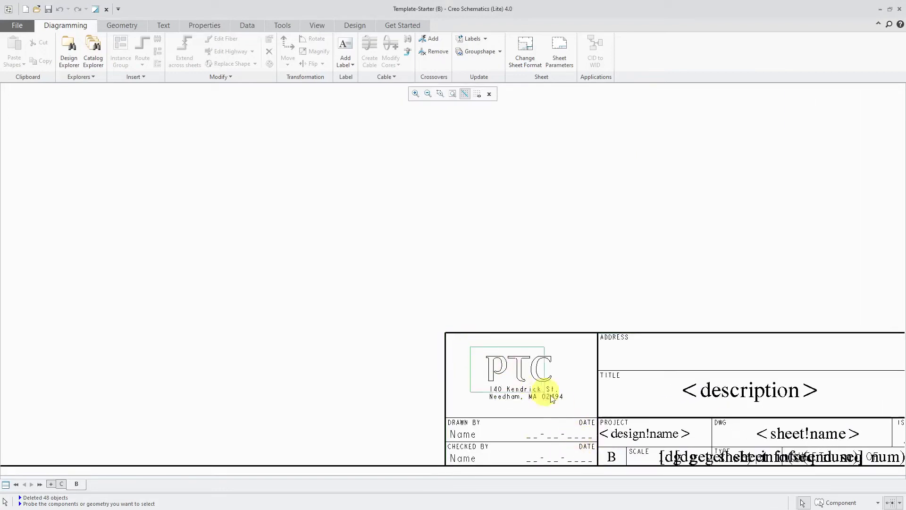
click(573, 407)
key(Delete)
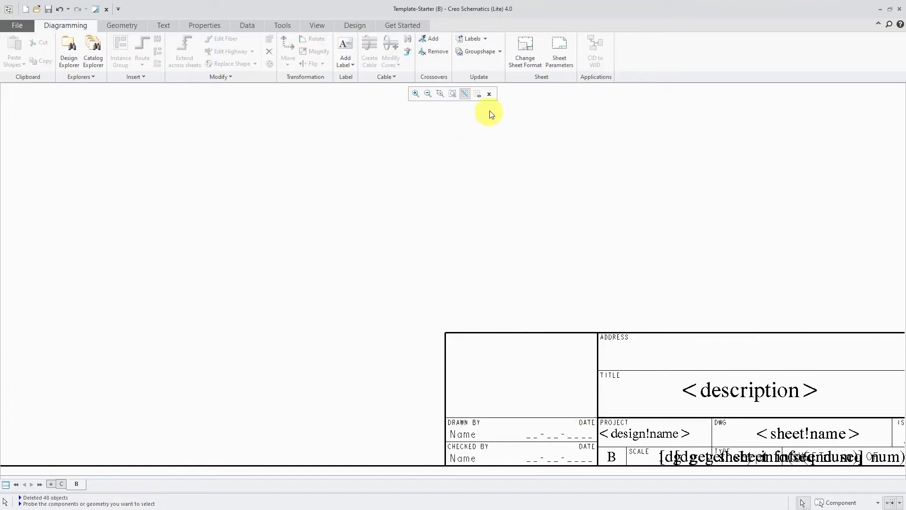
Close template sheets B and C and open the Design Explorer for Template-Starter.
click(490, 95)
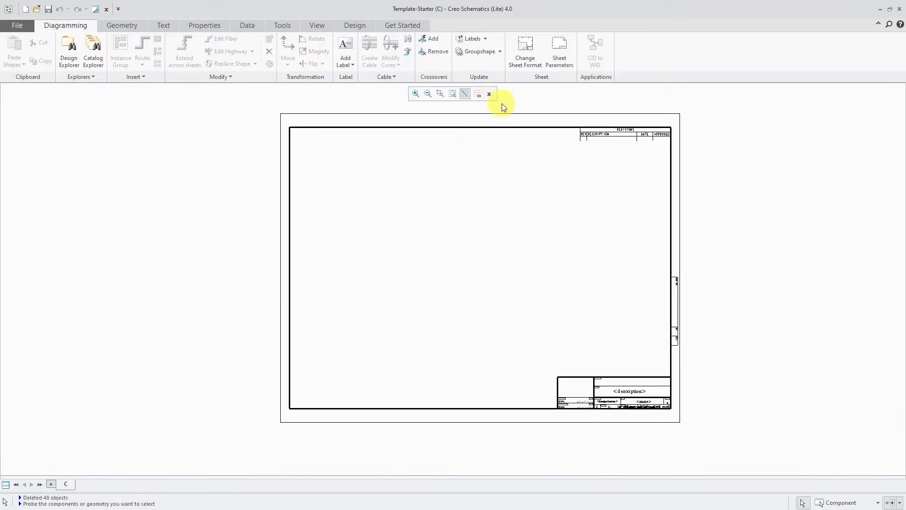
click(490, 94)
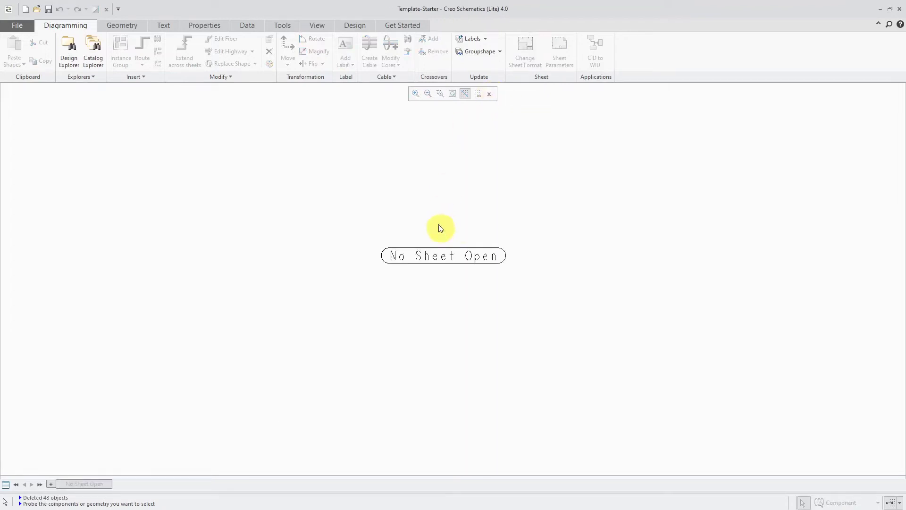
click(71, 56)
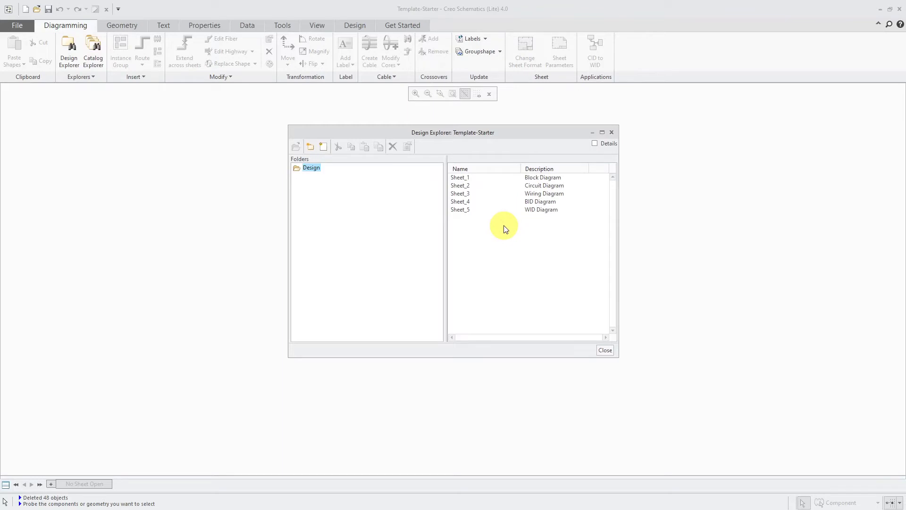
Open Sheet_1, Sheet_2 and Sheet_3 from the Design Explorer and examine their block, circuit and wiring diagrams.
click(463, 176)
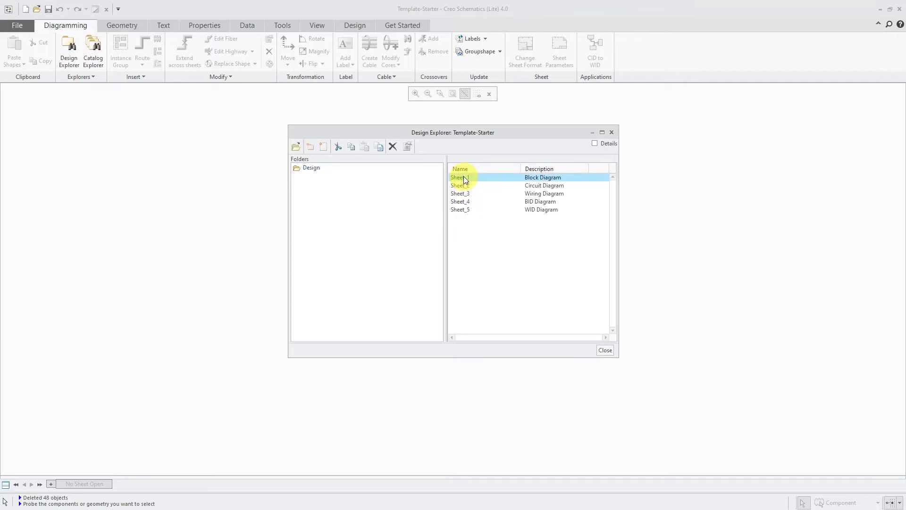
double_click(463, 177)
drag(447, 132, 251, 171)
scroll(638, 222, down, 4)
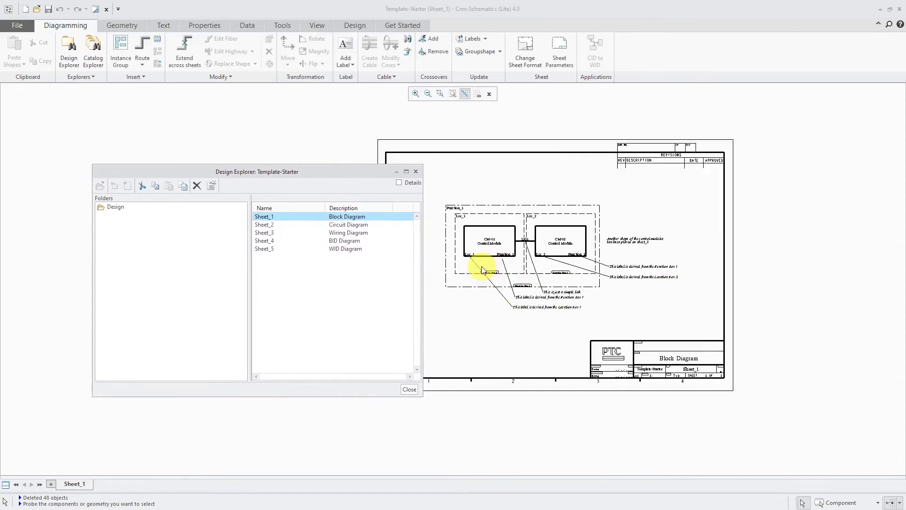
double_click(263, 226)
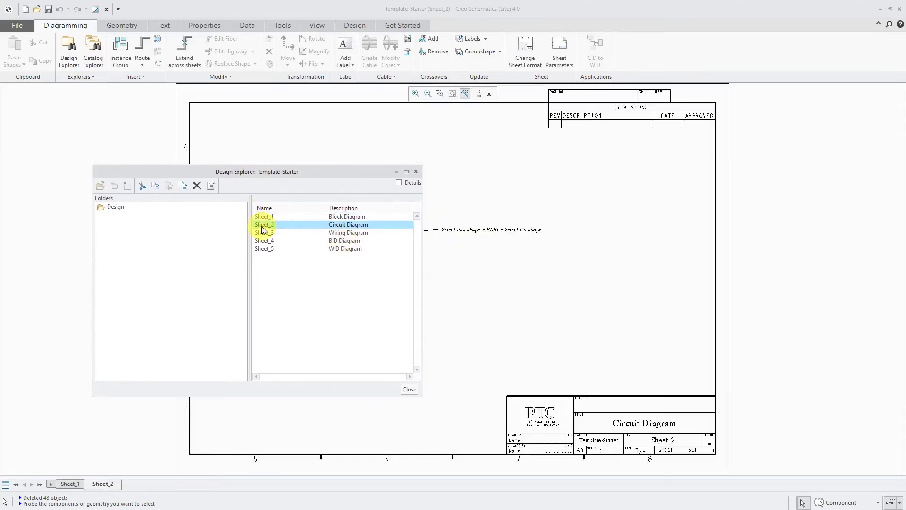
double_click(264, 232)
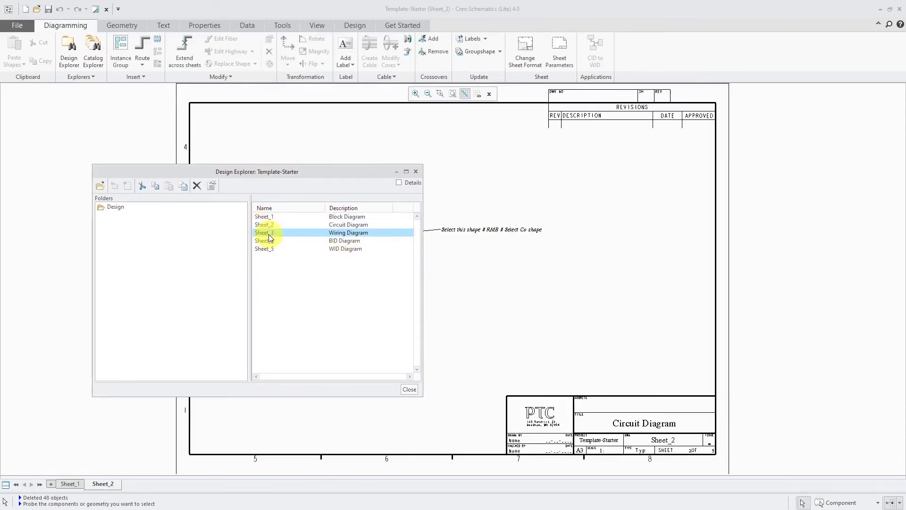
scroll(708, 278, down, 4)
scroll(480, 296, up, 3)
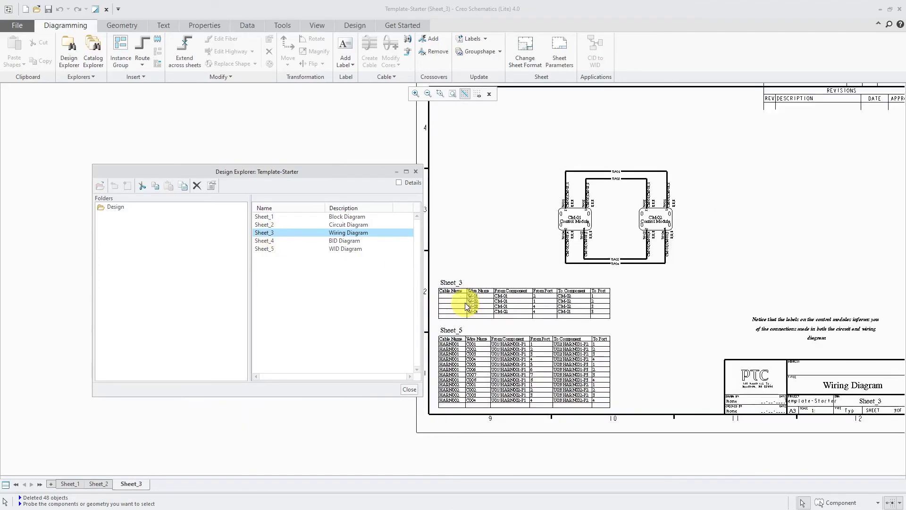
Open the BID Diagram sheet, Sheet_4, and delete all of its blocks and harness connections.
double_click(273, 241)
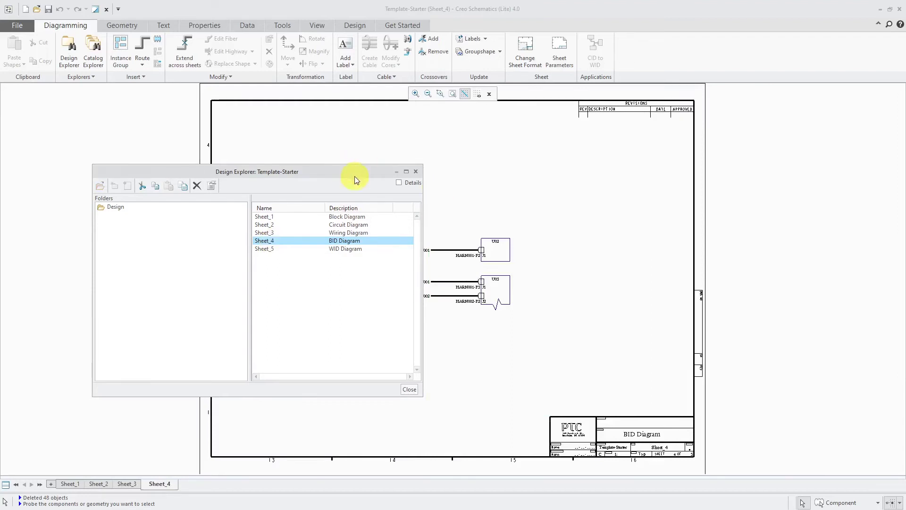
drag(353, 176, 305, 174)
scroll(545, 293, up, 3)
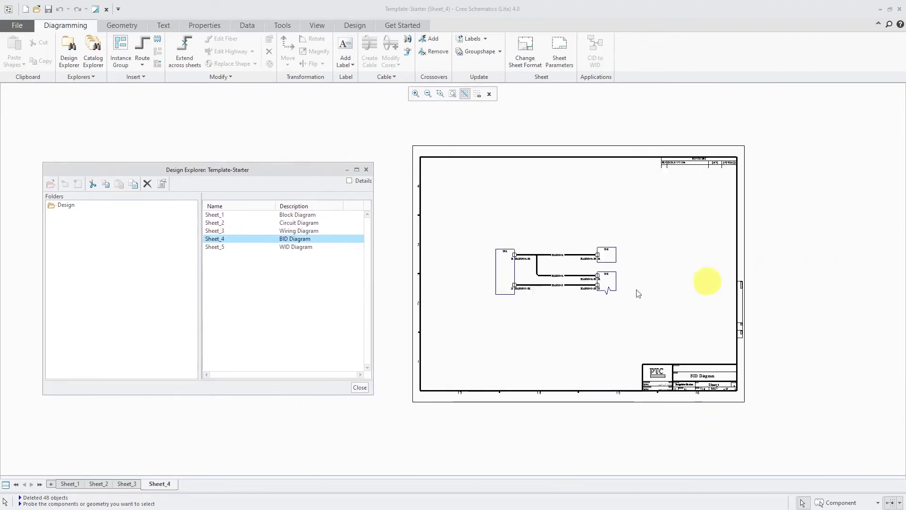
drag(421, 190, 734, 340)
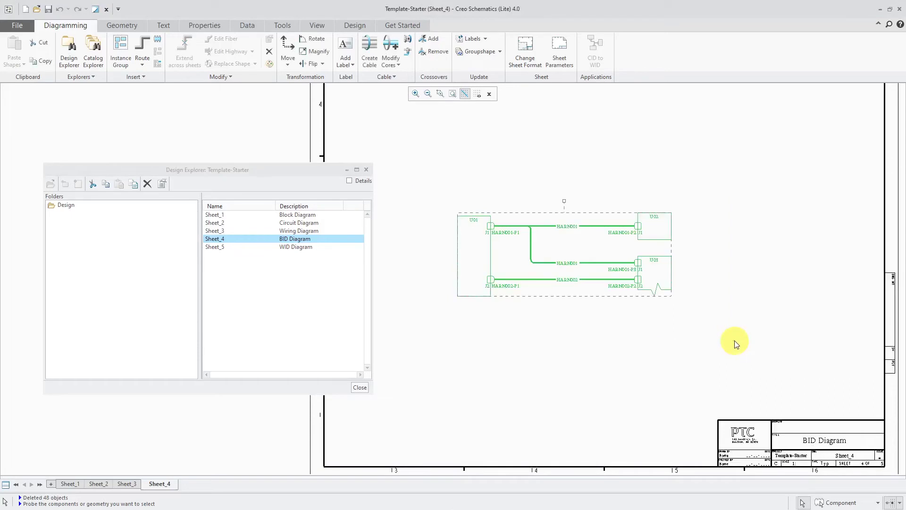
key(Delete)
Delete the PTC logo and address text from the title block of Sheet_4.
scroll(724, 411, up, 4)
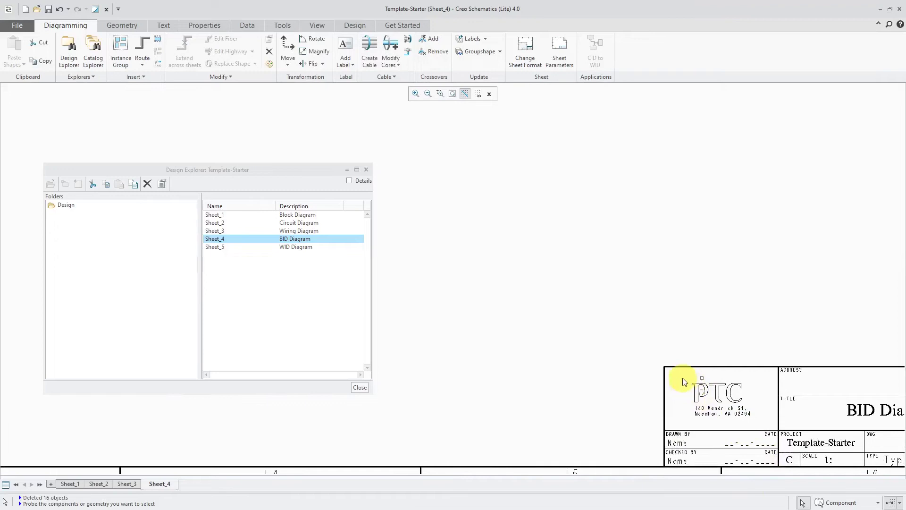
drag(681, 376, 770, 424)
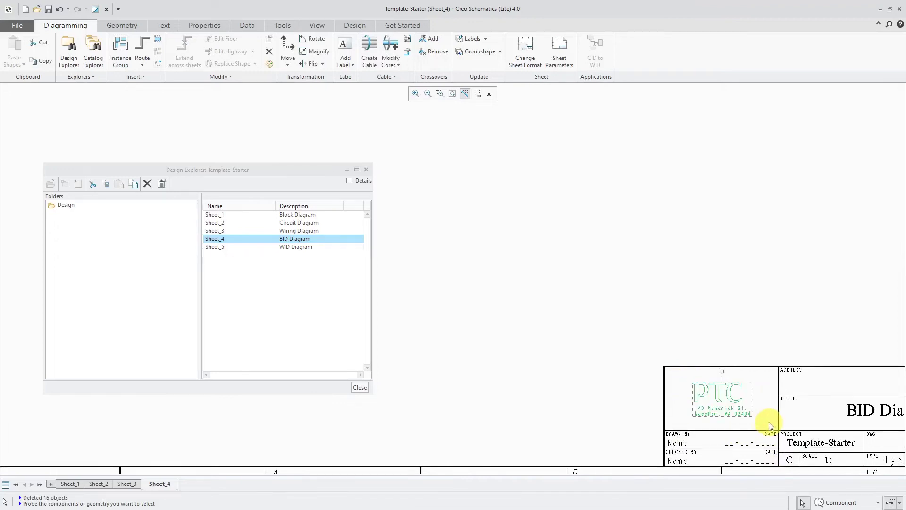
key(Delete)
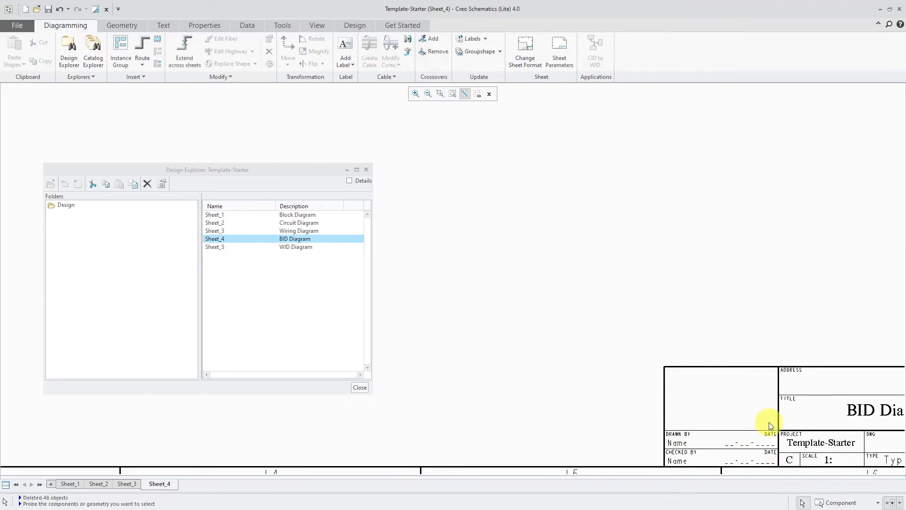
Open the WID Diagram sheet, Sheet_5, and delete all of its components and wiring.
click(215, 247)
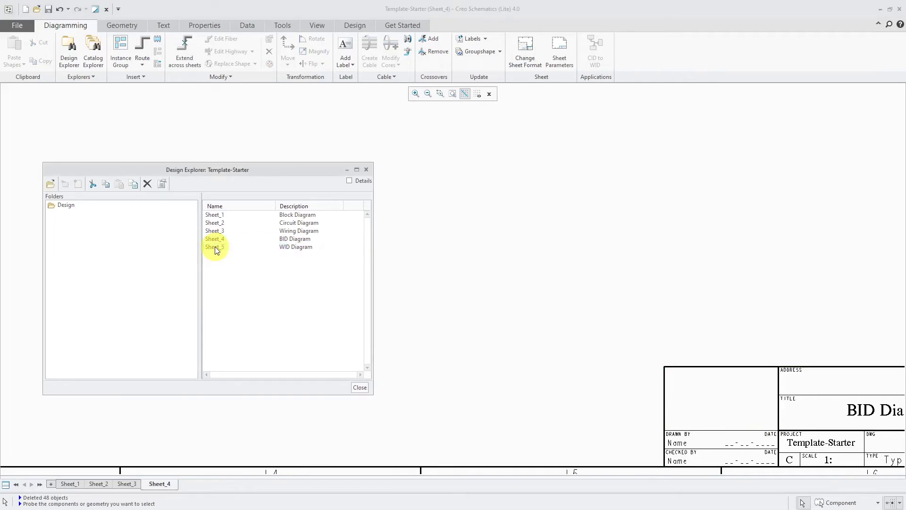
double_click(214, 247)
scroll(734, 296, down, 3)
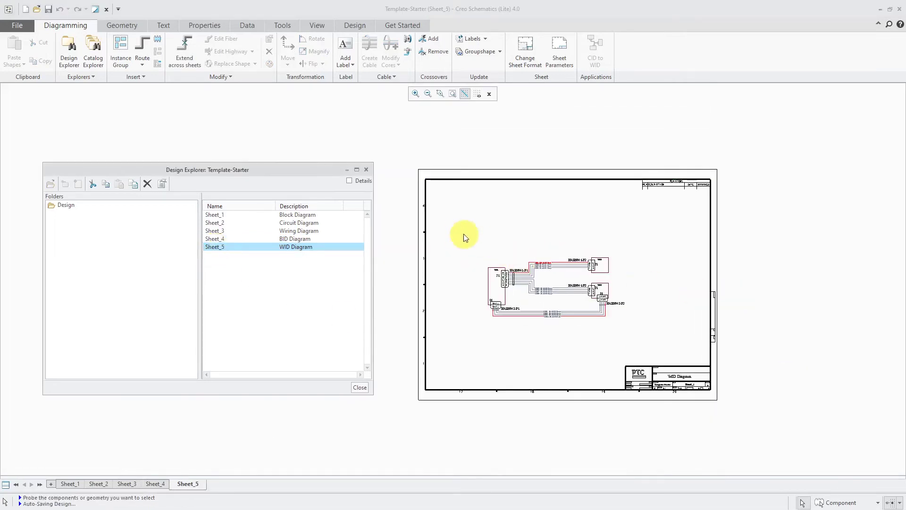
drag(461, 235, 659, 341)
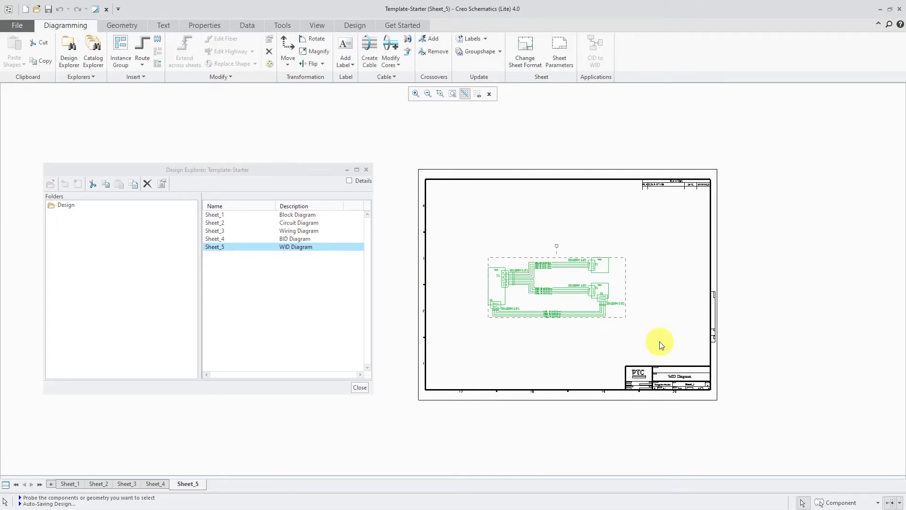
key(Delete)
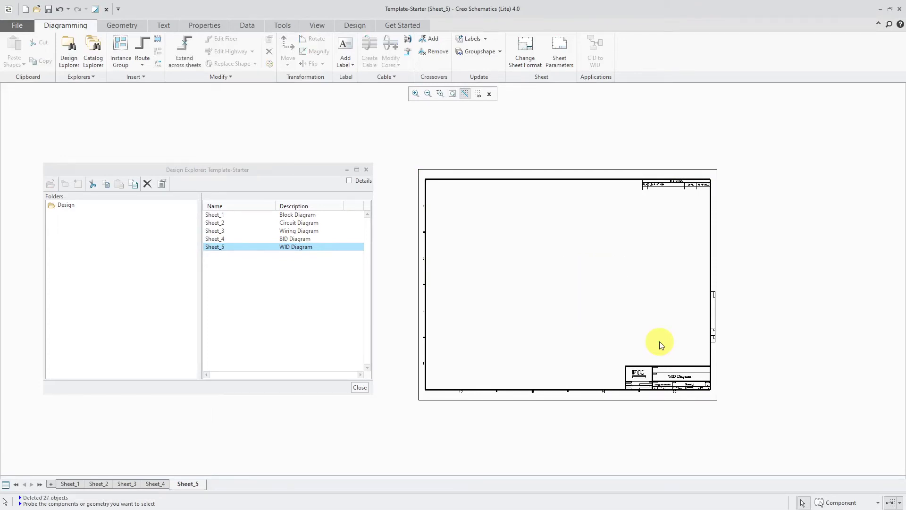
Delete the PTC logo and address text from the title block of Sheet_5.
scroll(660, 399, up, 5)
scroll(615, 410, up, 2)
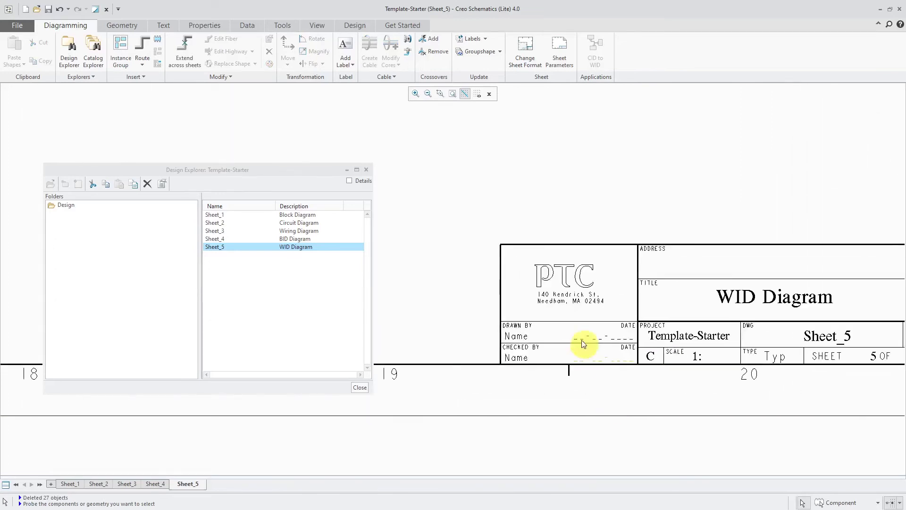
drag(517, 259, 622, 315)
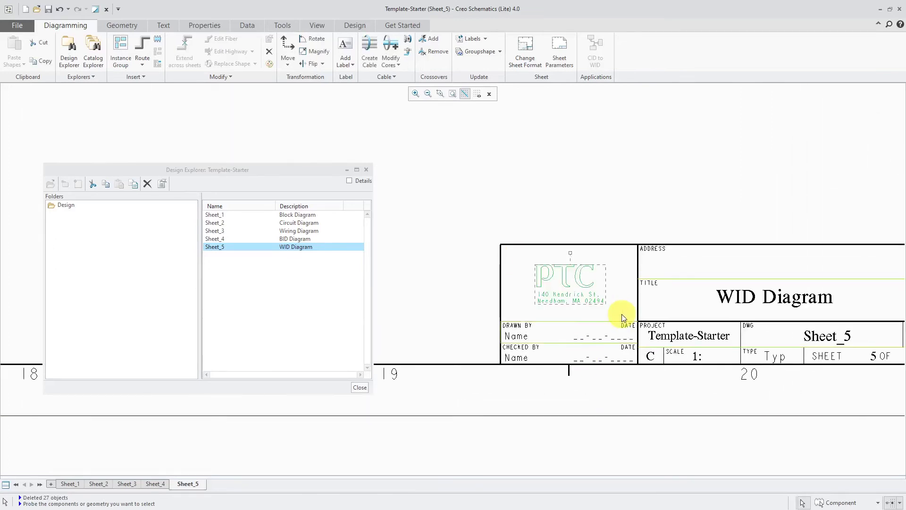
key(Delete)
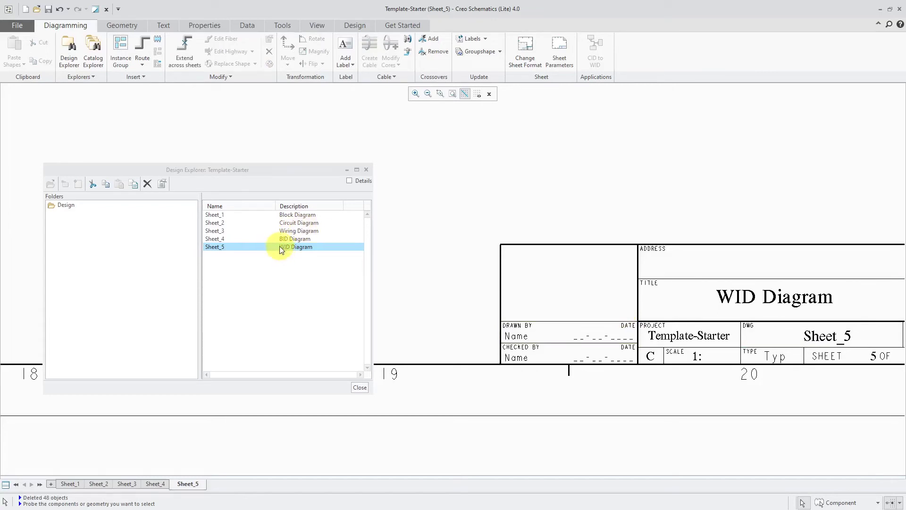
Remove Sheet_1, Sheet_2 and Sheet_3 from the design in the Design Explorer.
click(302, 217)
right_click(302, 217)
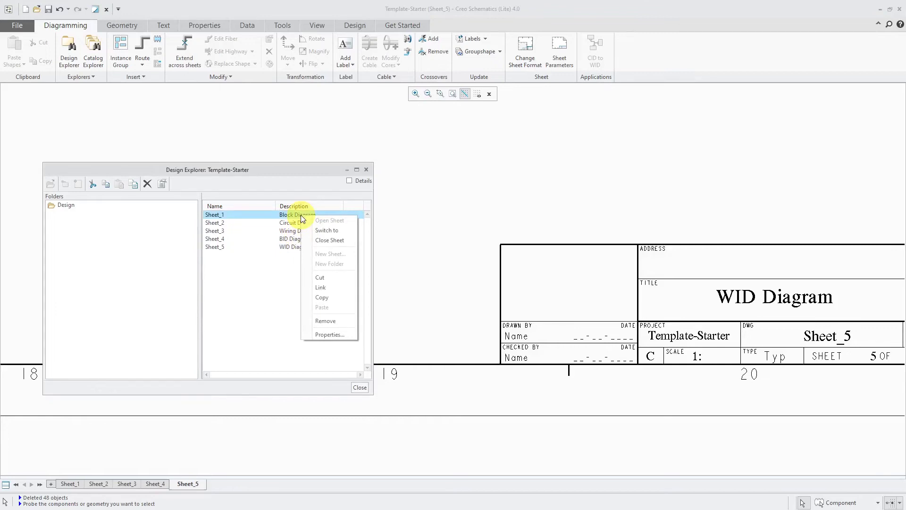
click(342, 326)
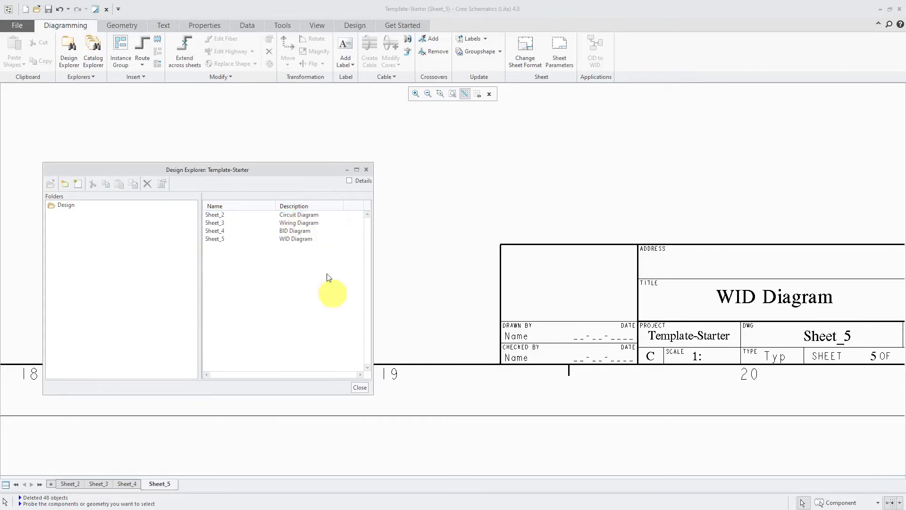
right_click(299, 214)
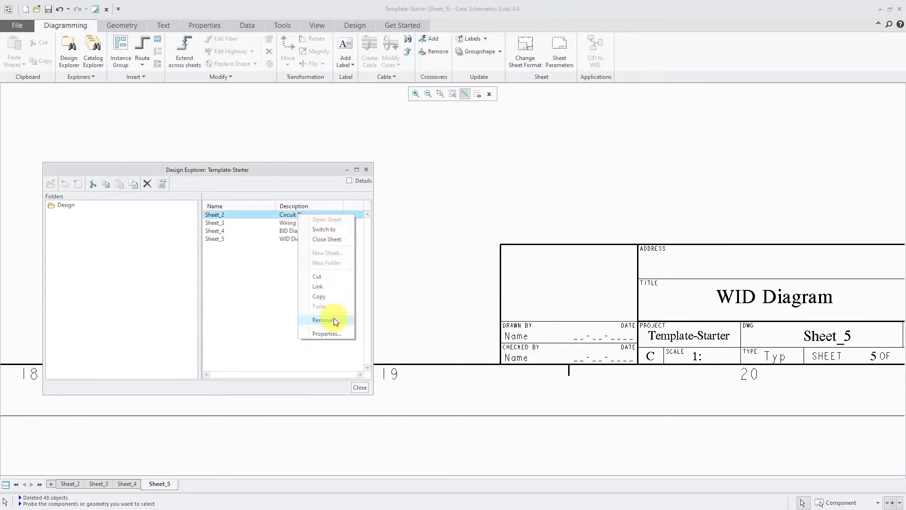
click(333, 319)
right_click(292, 217)
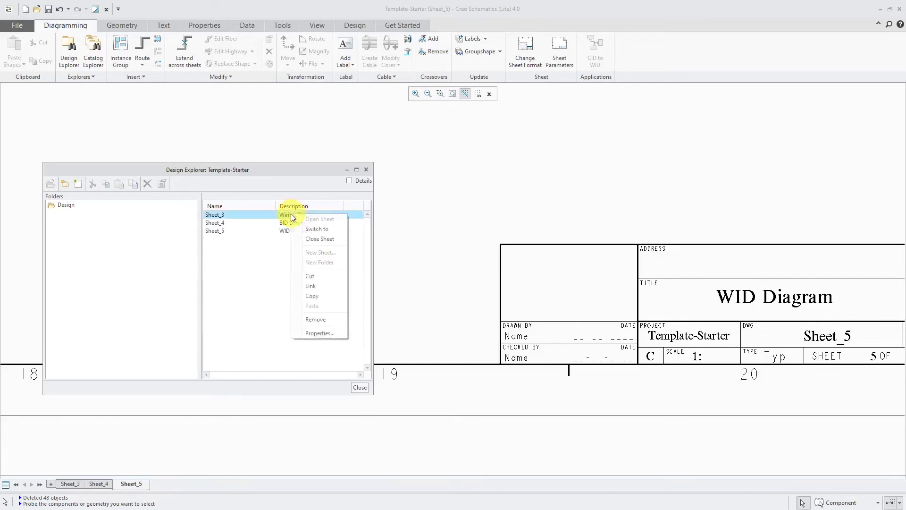
click(328, 319)
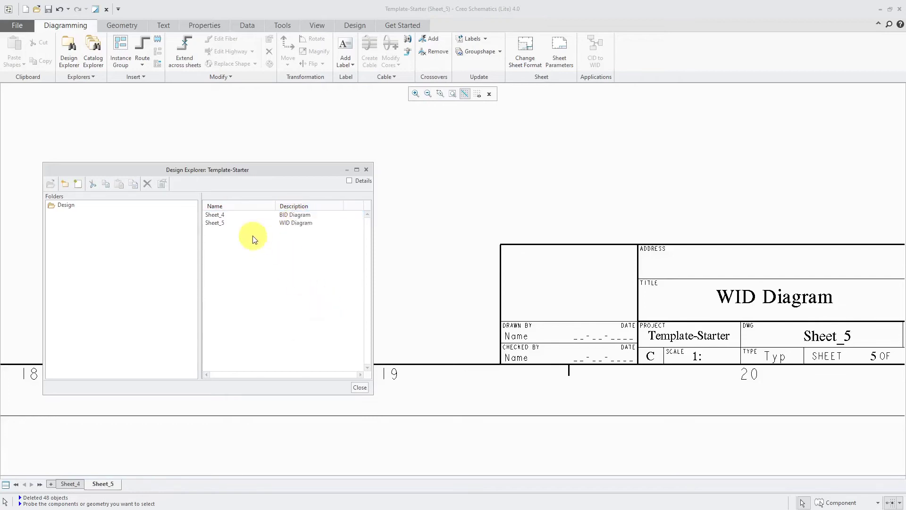
Rename Sheet_4 as BID in its sheet properties.
right_click(223, 215)
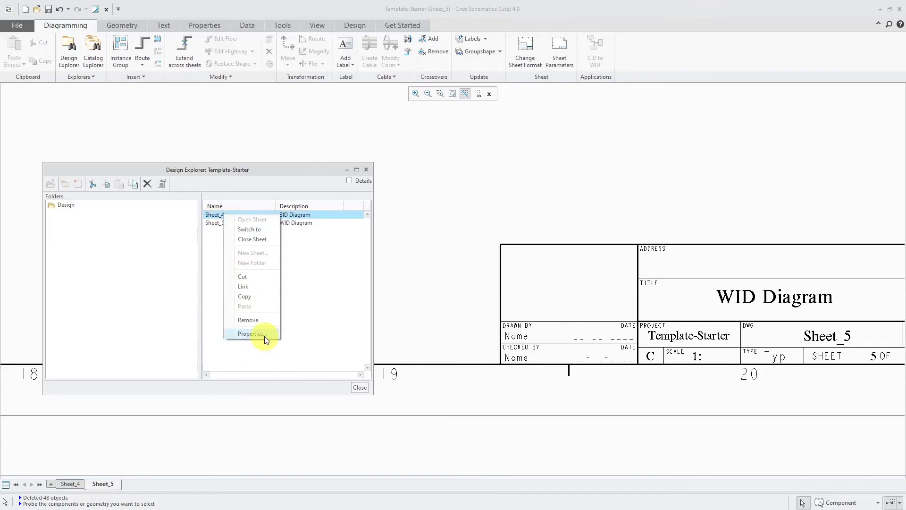
click(264, 336)
drag(353, 296, 495, 221)
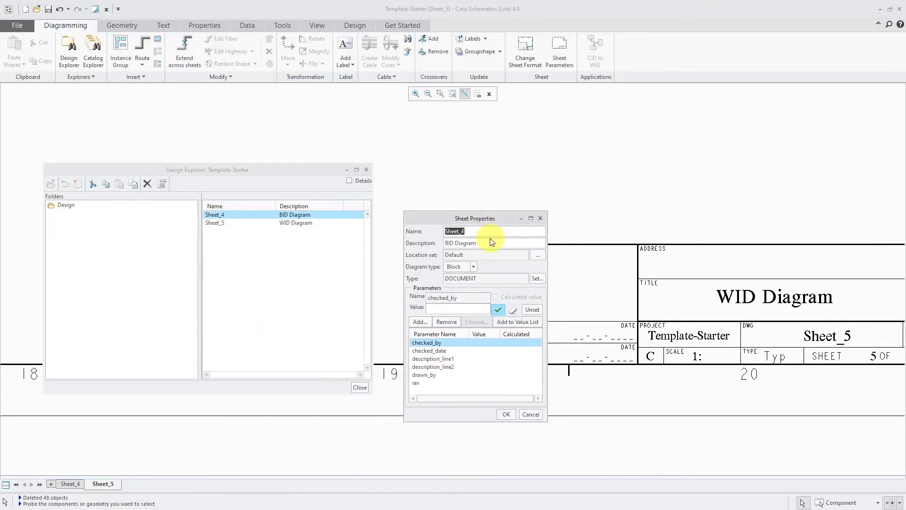
text(BID)
click(506, 414)
Rename Sheet_5 as WID in its sheet properties.
click(217, 222)
right_click(217, 223)
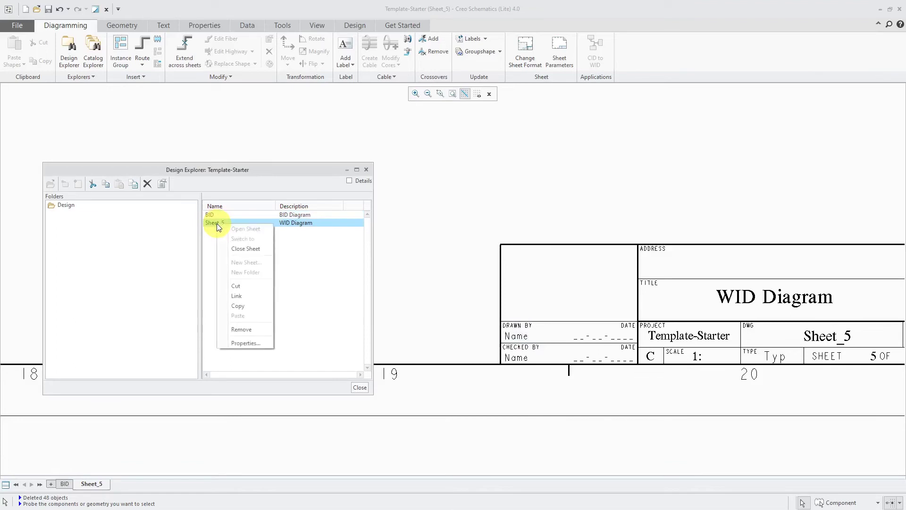
click(245, 343)
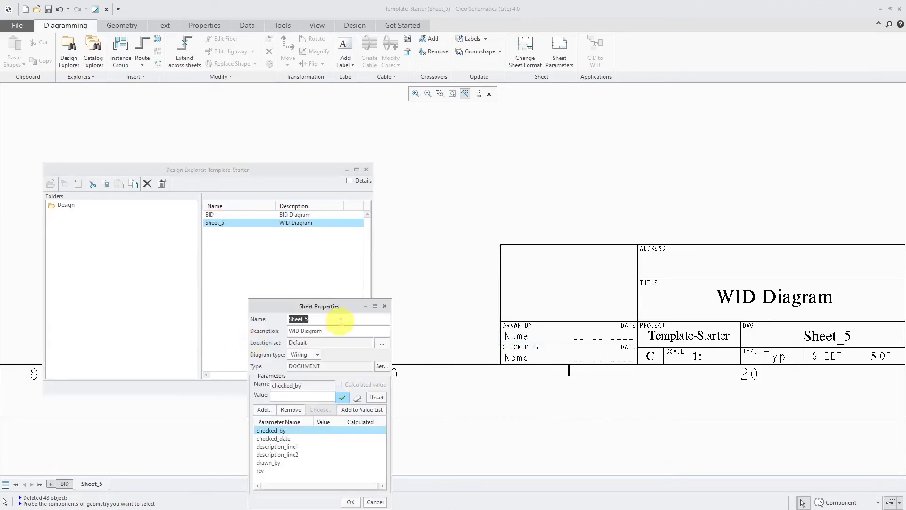
text(WID)
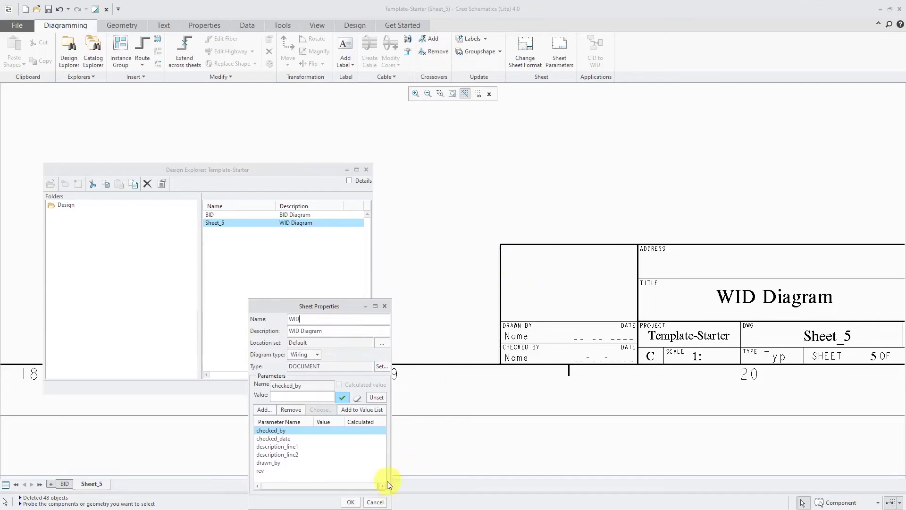
click(350, 502)
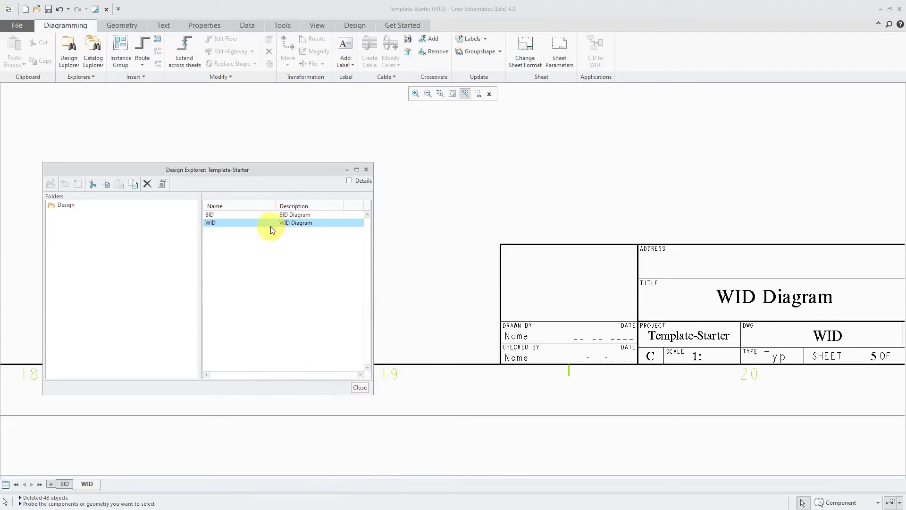
scroll(425, 215, down, 2)
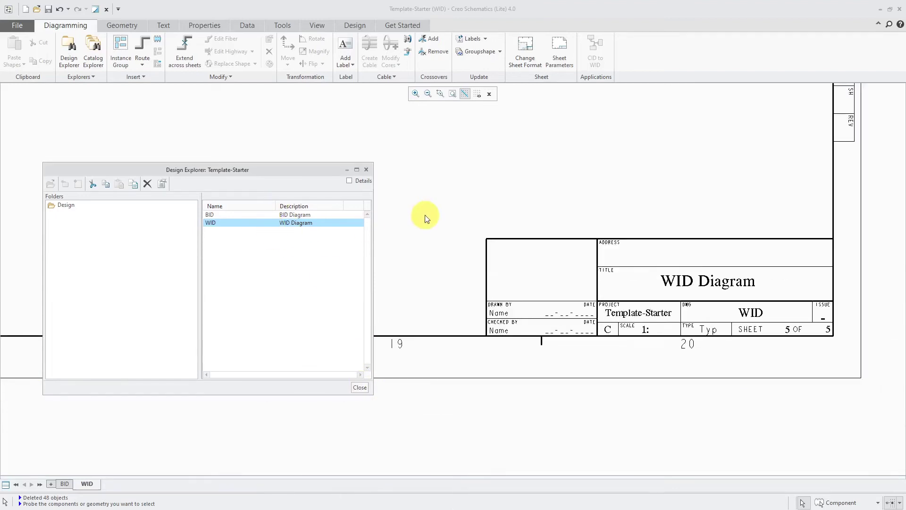
scroll(766, 350, down, 1)
scroll(766, 349, down, 1)
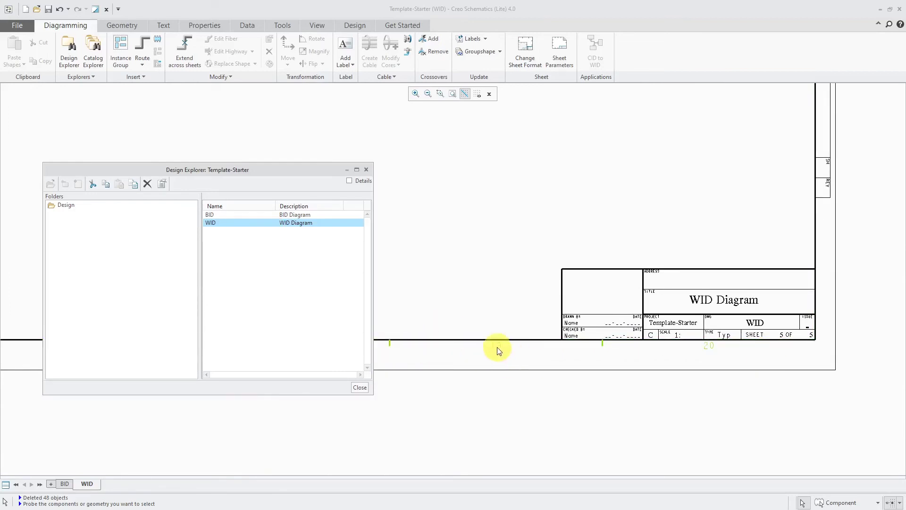
scroll(720, 389, down, 3)
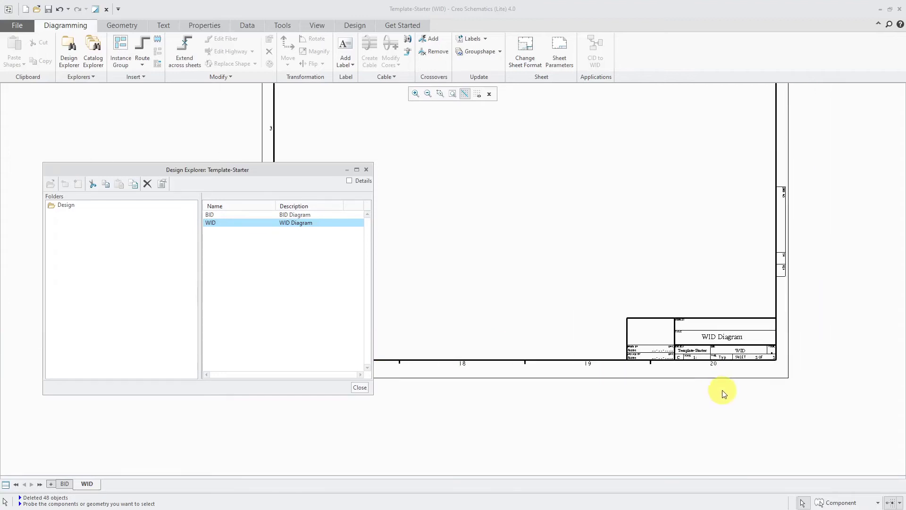
Close the Design Explorer and resequence the sheets of the Default location set to start at 1 with BID, followed by WID.
scroll(722, 390, down, 1)
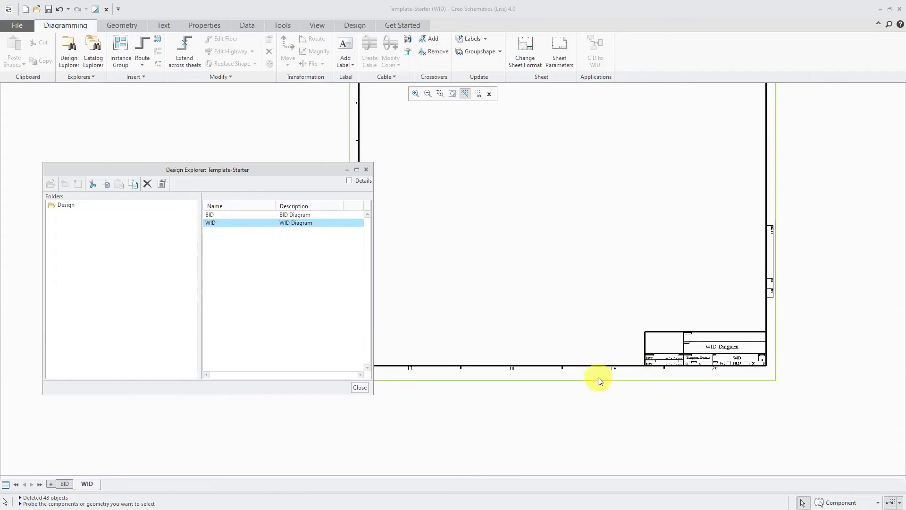
middle_drag(599, 377, 573, 364)
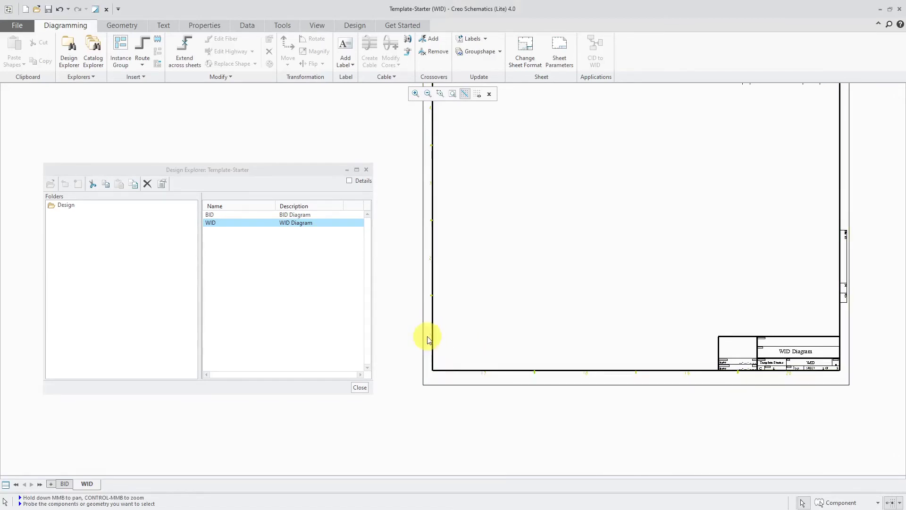
scroll(524, 368, up, 1)
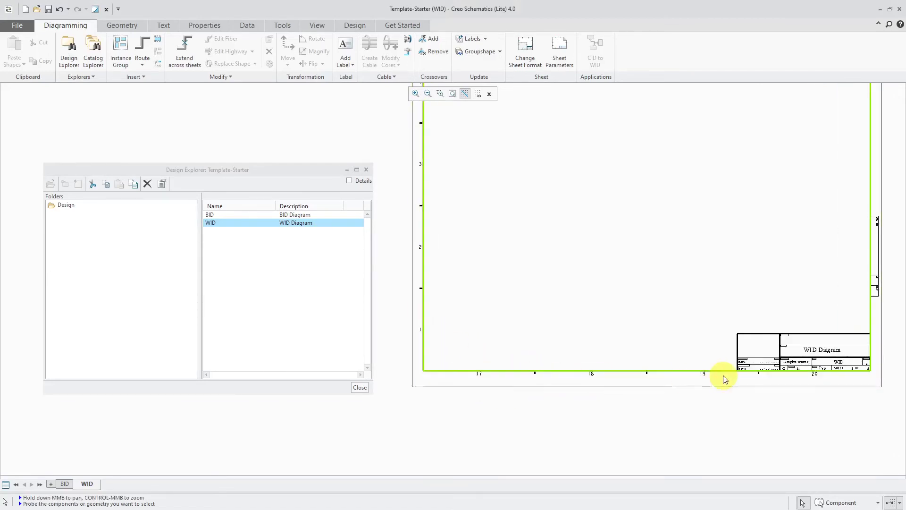
click(360, 388)
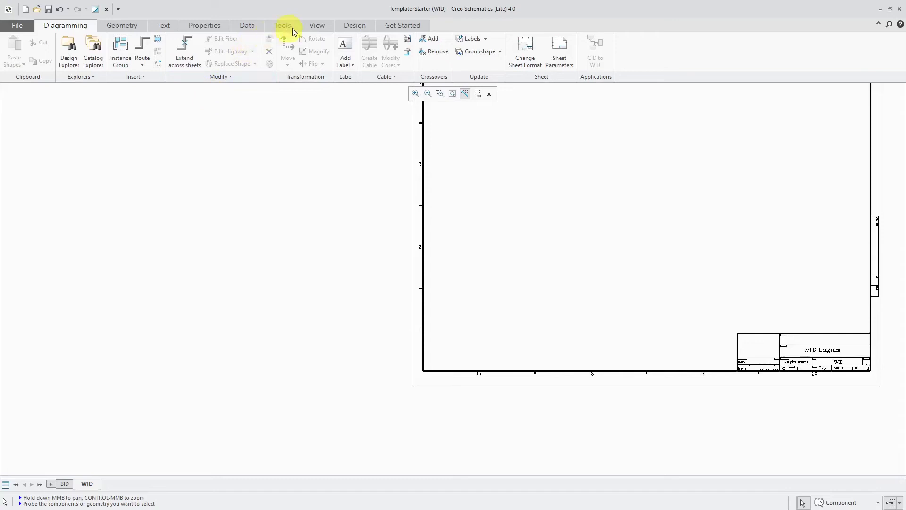
click(354, 27)
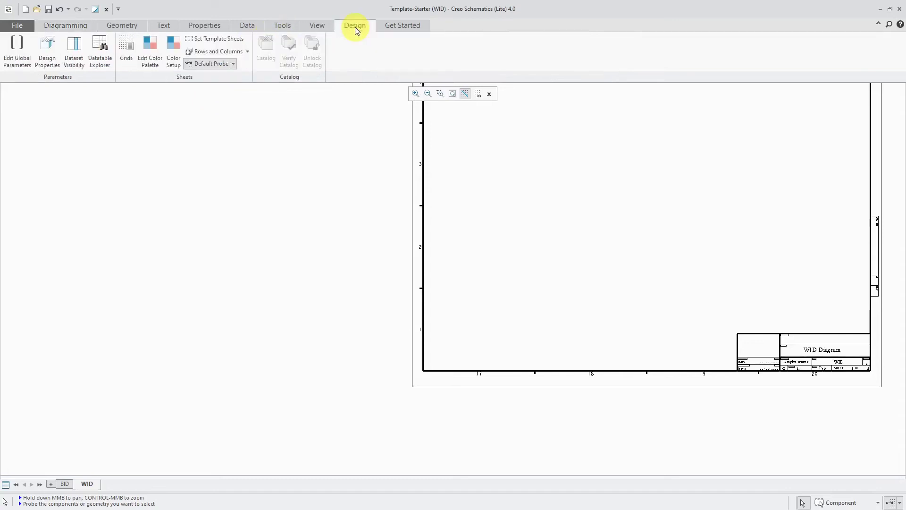
click(248, 51)
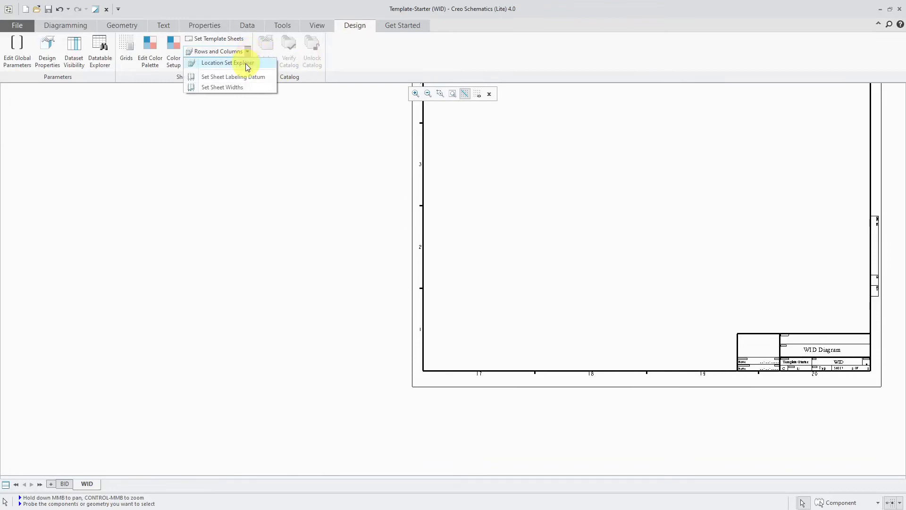
click(245, 63)
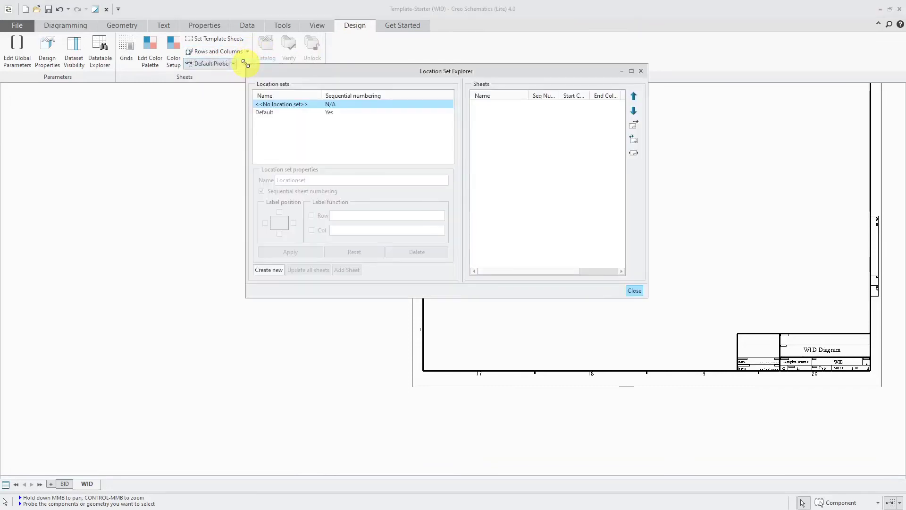
click(271, 112)
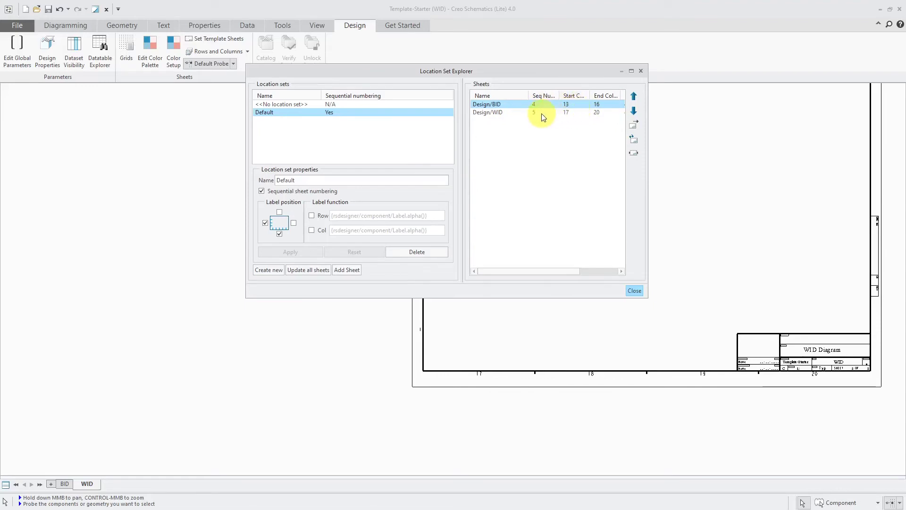
drag(559, 94, 568, 92)
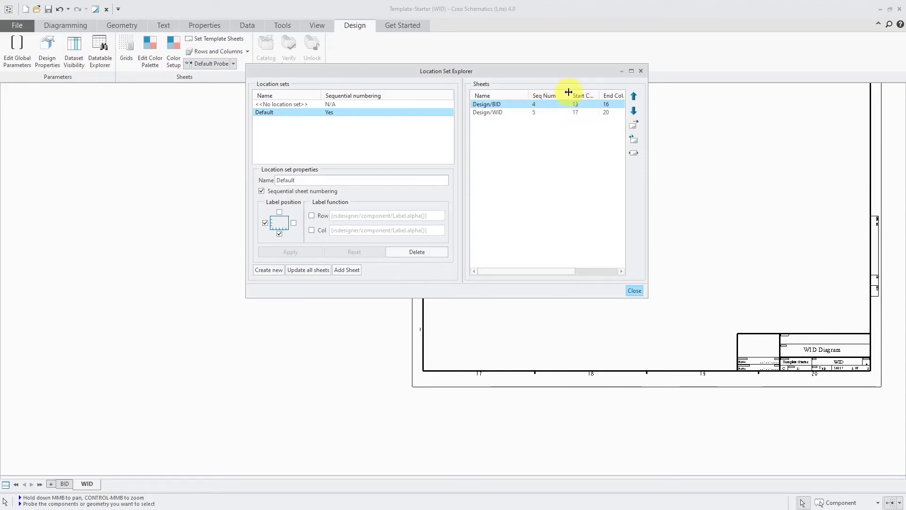
click(633, 153)
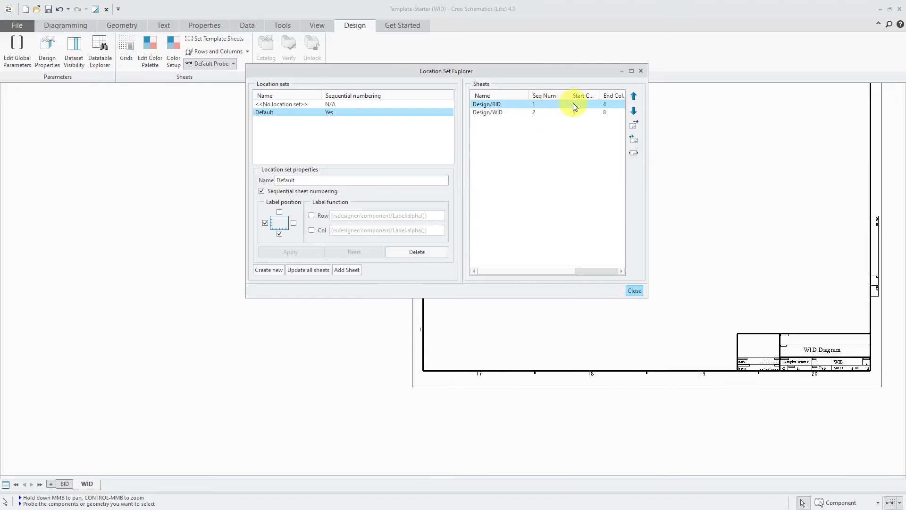
click(632, 290)
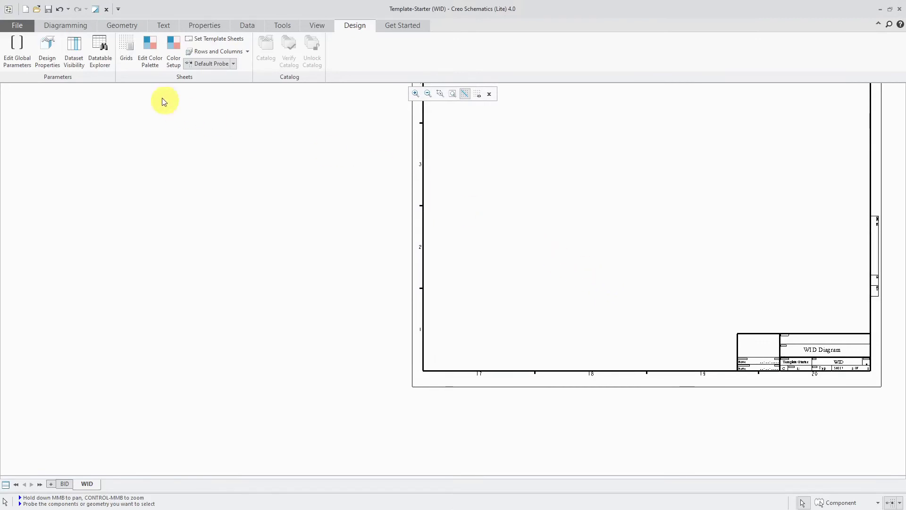
Update the labels of the design to match the new sheet numbering and open the BID sheet.
click(80, 28)
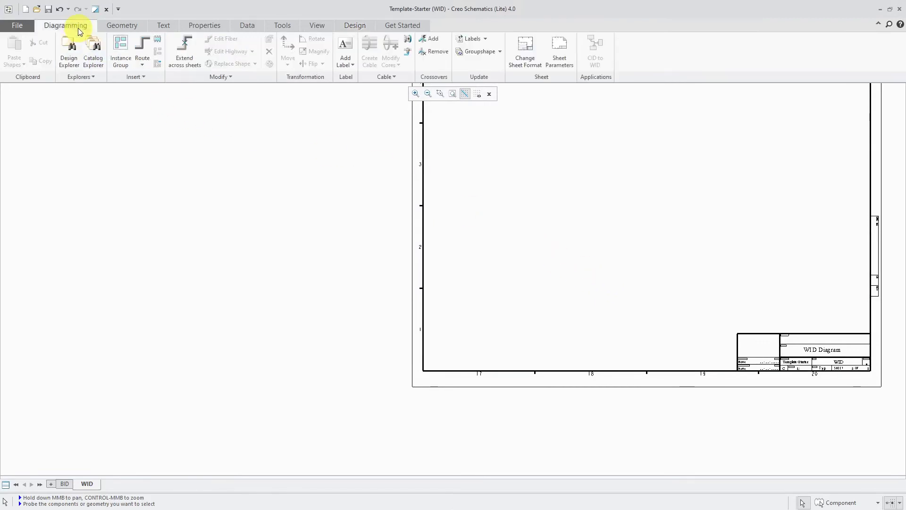
click(484, 39)
click(497, 60)
click(65, 484)
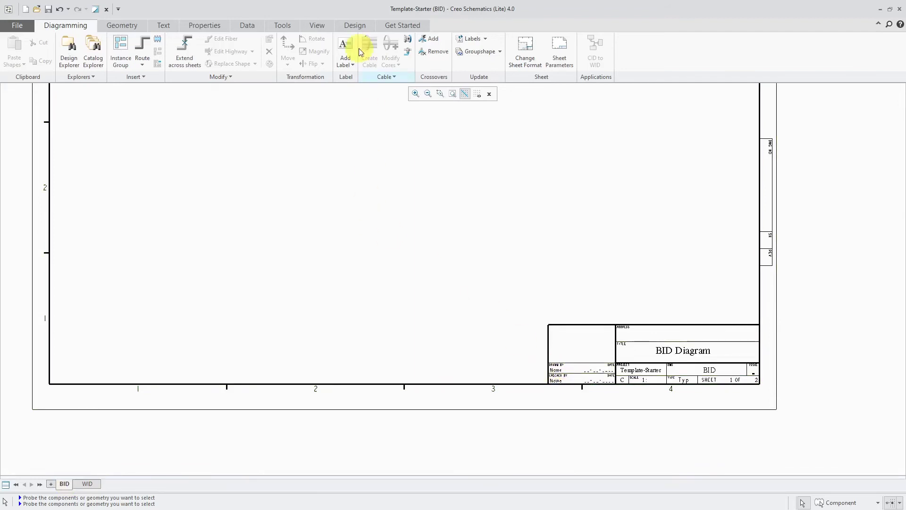
Examine the Cables folder among the design's datatables in the Datatable Explorer.
click(355, 25)
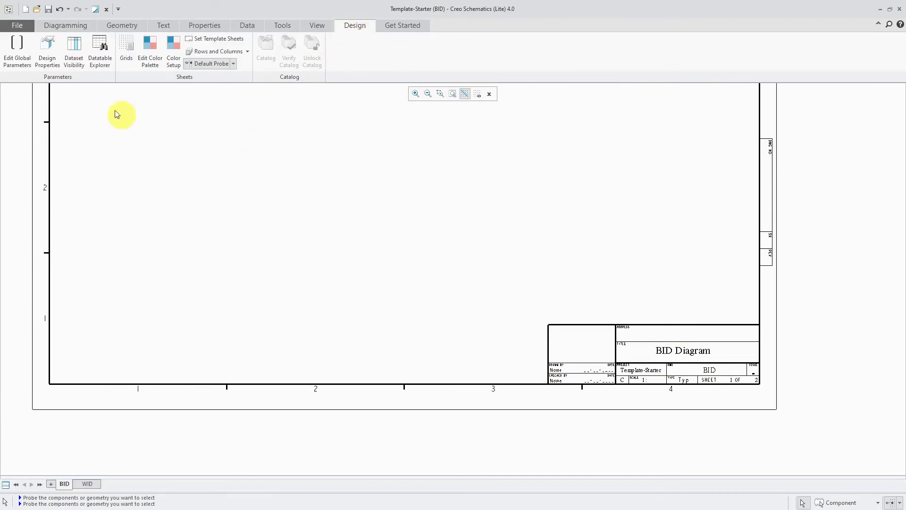
click(99, 52)
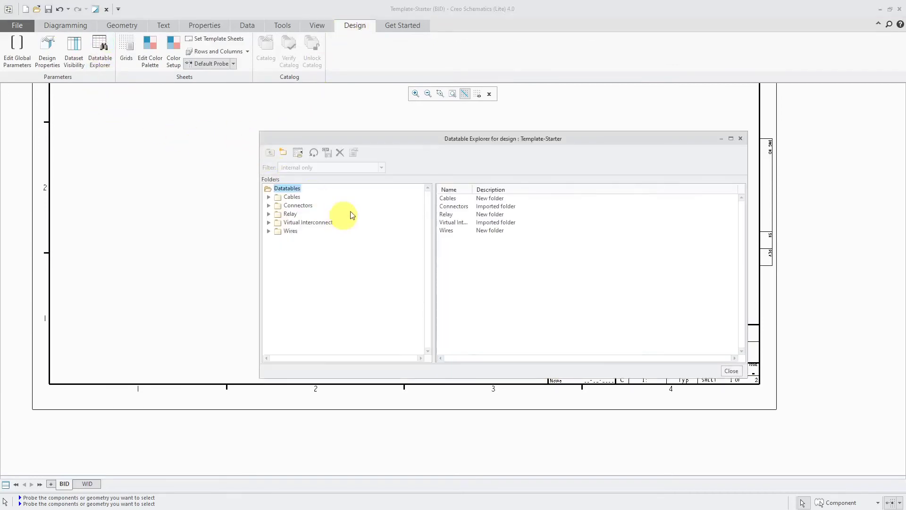
click(268, 197)
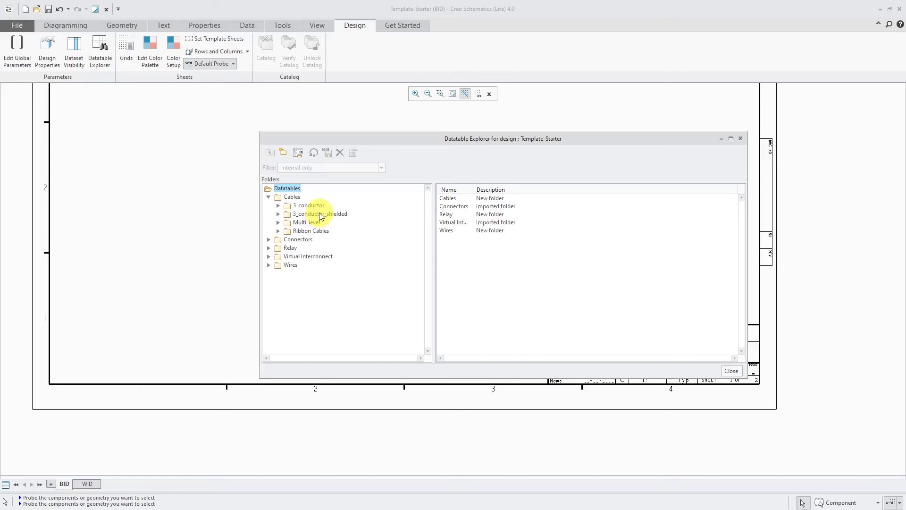
click(732, 372)
Assign NEWBLOCK as the default template sheet for blocks and NEWPORT as the one for ports.
click(231, 41)
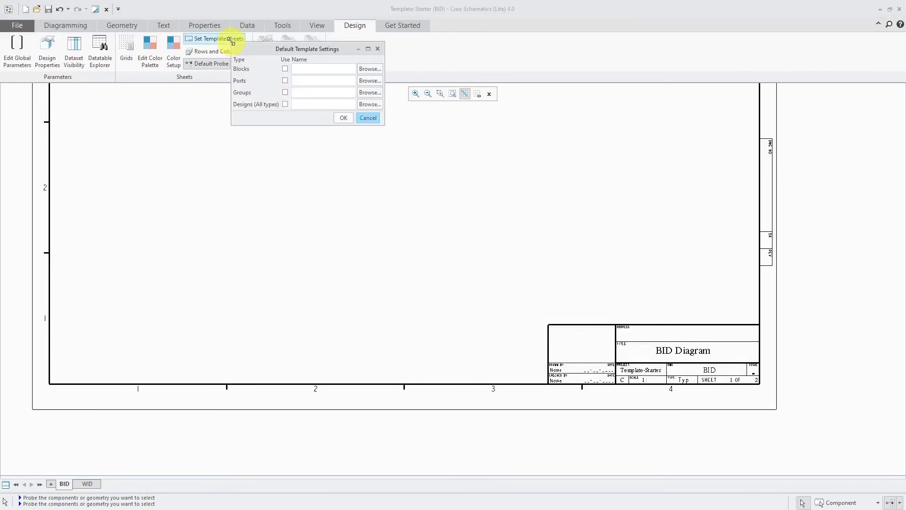
drag(271, 49, 277, 163)
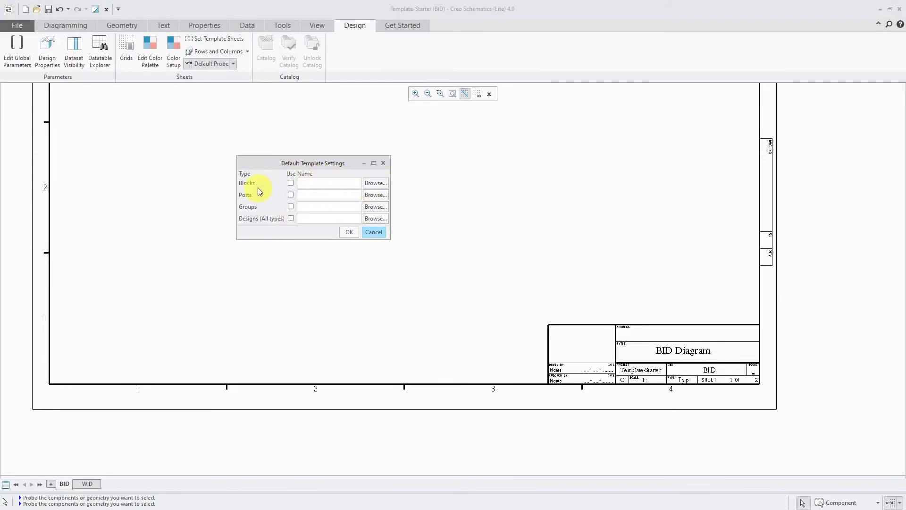
click(374, 184)
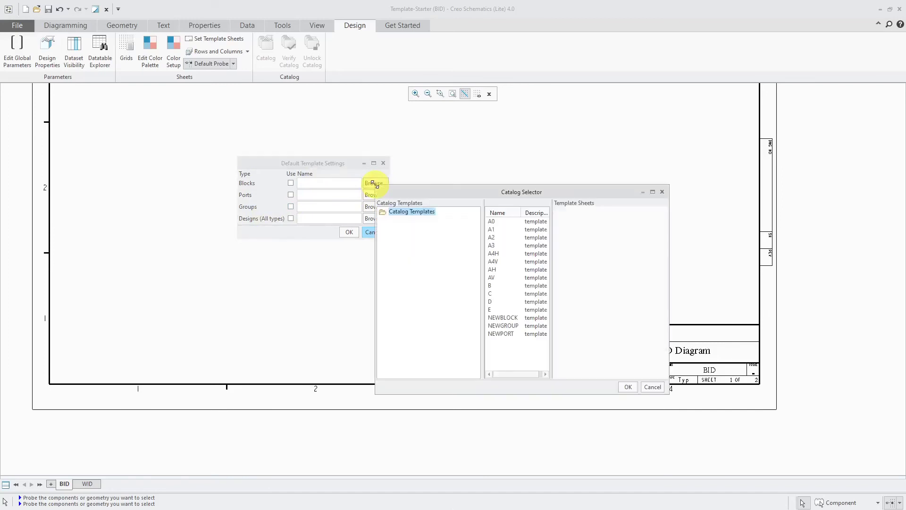
click(505, 318)
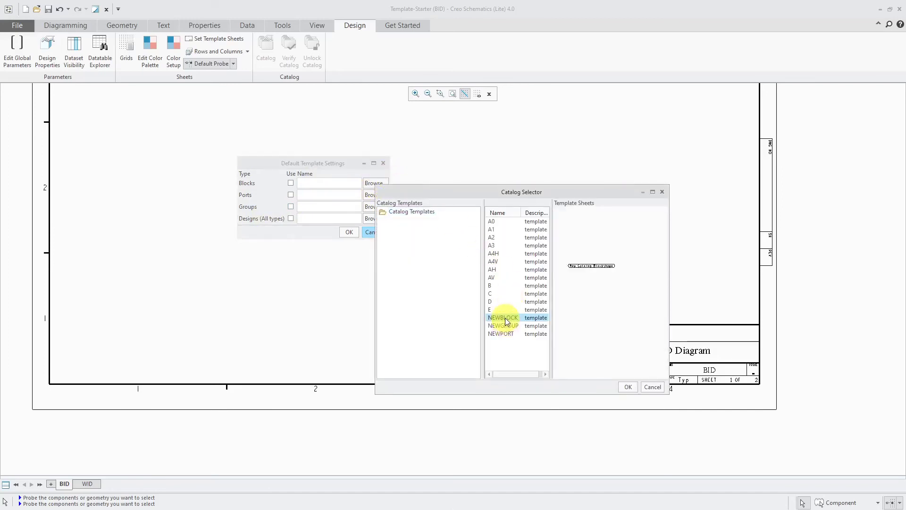
click(628, 386)
click(369, 195)
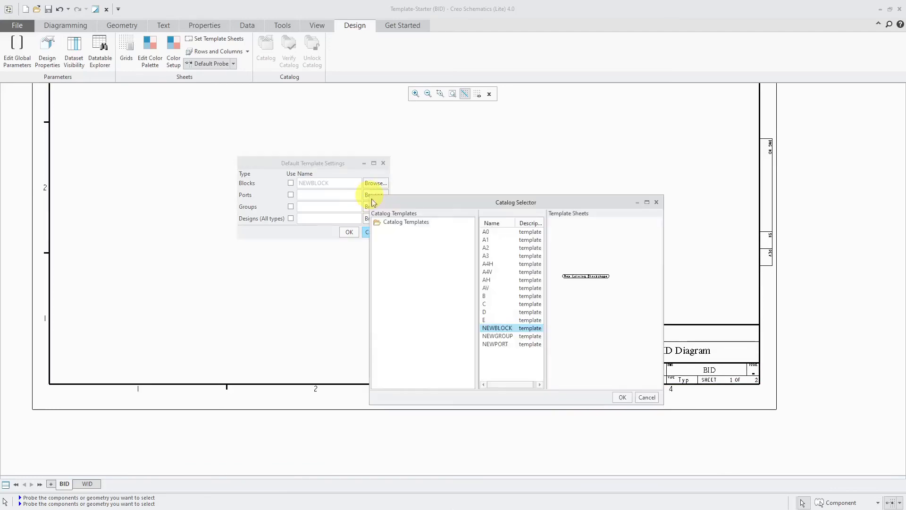
click(502, 344)
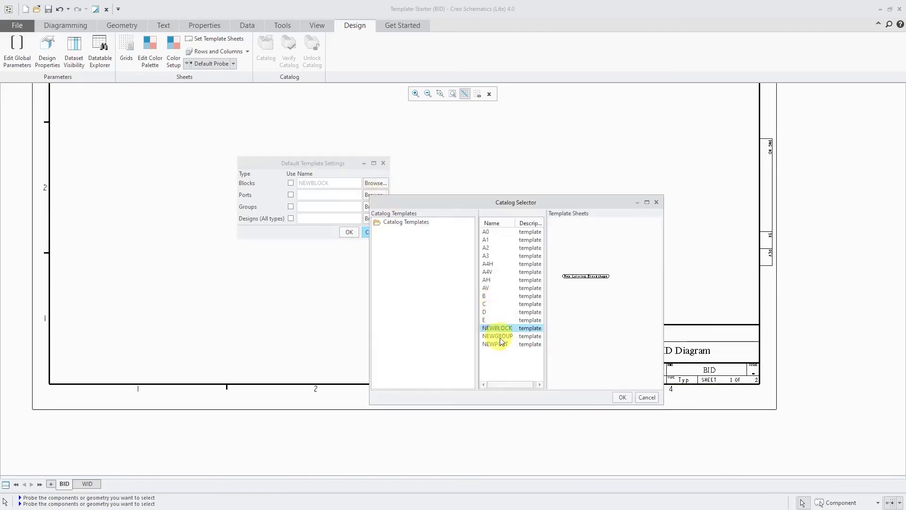
click(622, 397)
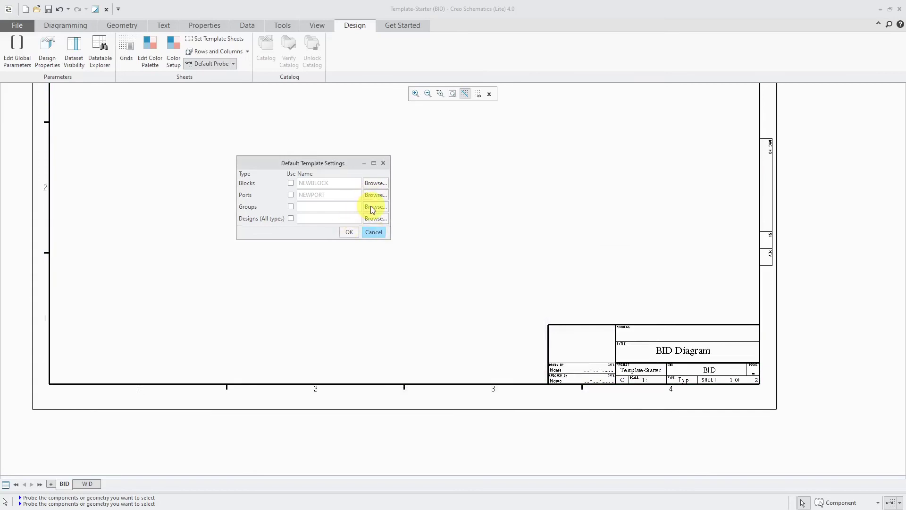
Assign NEWGROUP as the default template sheet for groups and B for all design types, and apply the settings.
click(370, 207)
click(499, 347)
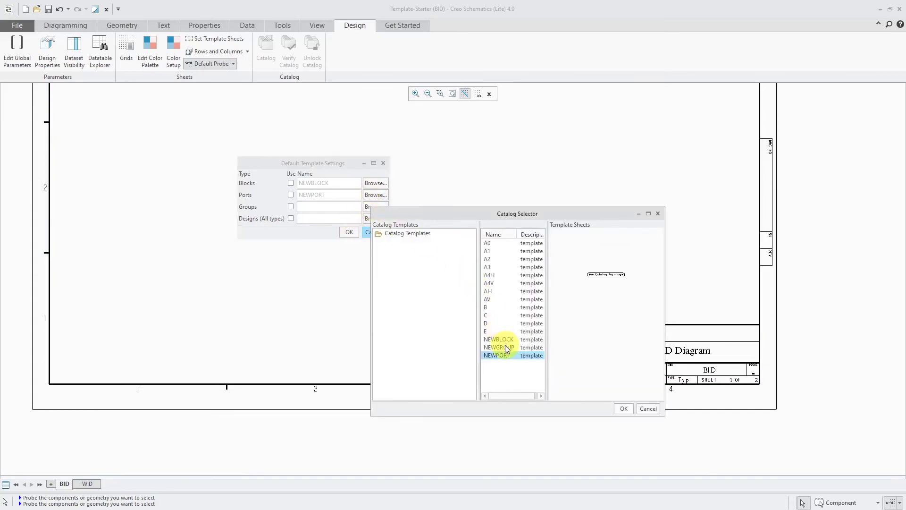
click(624, 408)
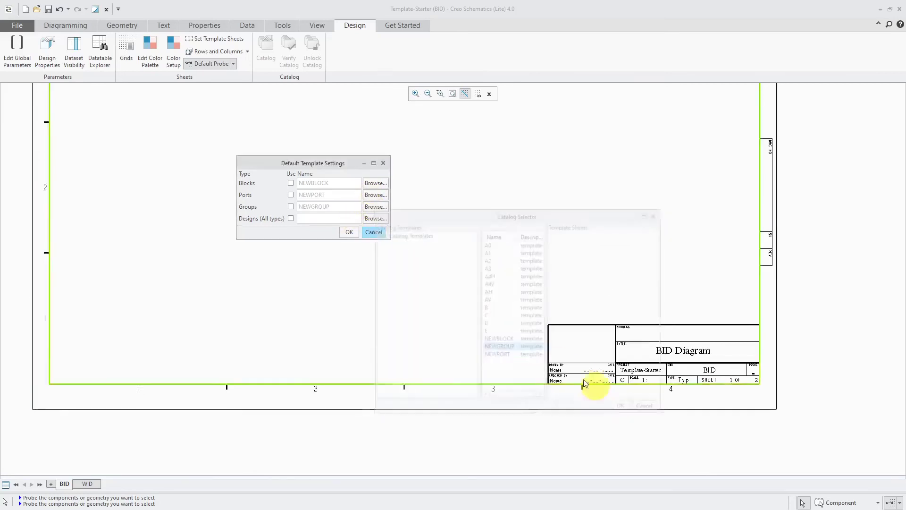
click(375, 219)
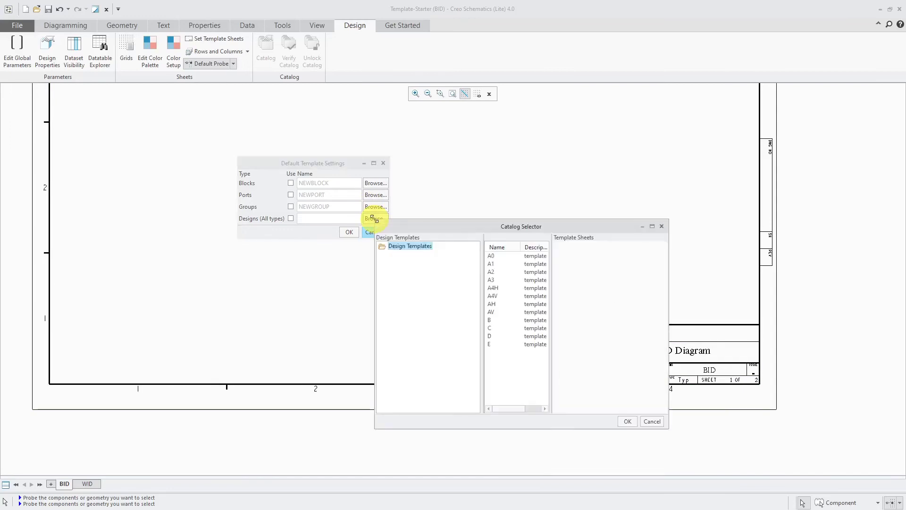
click(543, 321)
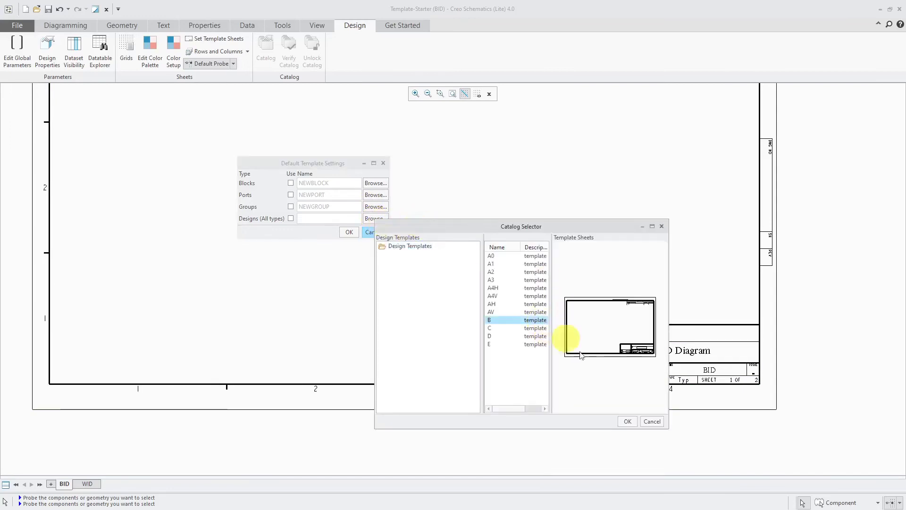
click(630, 421)
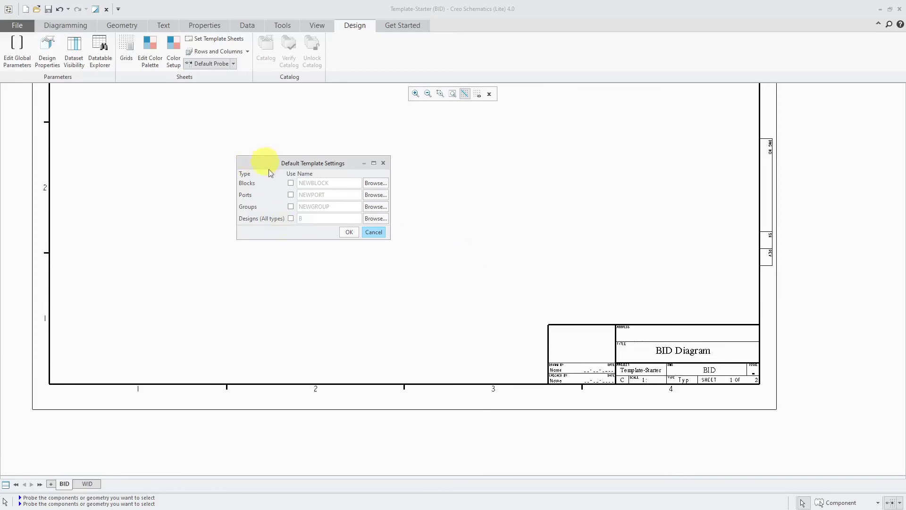
click(350, 234)
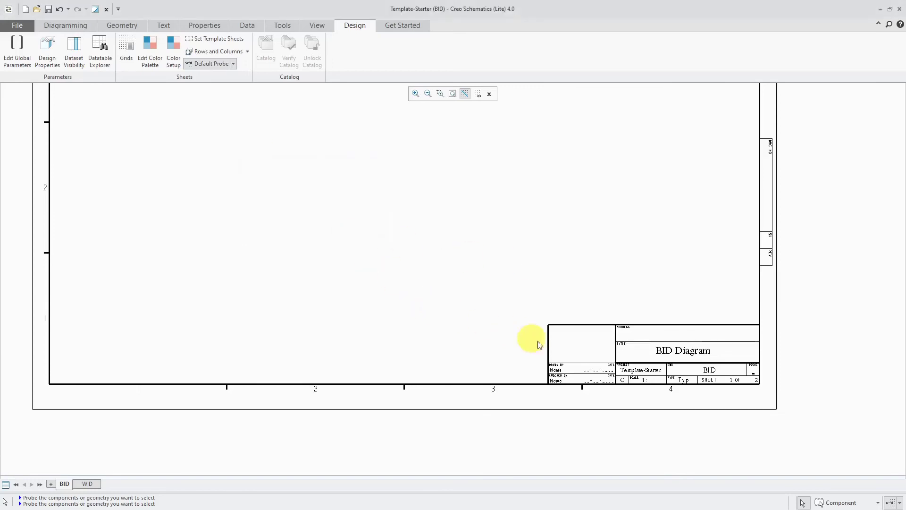
Begin saving a copy of the design in the Creo folder with the Design Template (*.rsdt) file type.
scroll(561, 355, down, 4)
scroll(516, 255, down, 1)
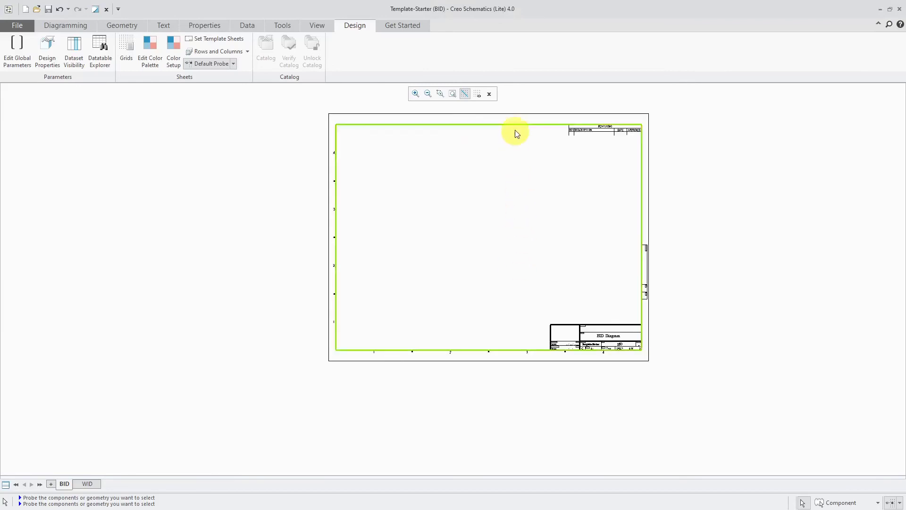
scroll(515, 125, up, 2)
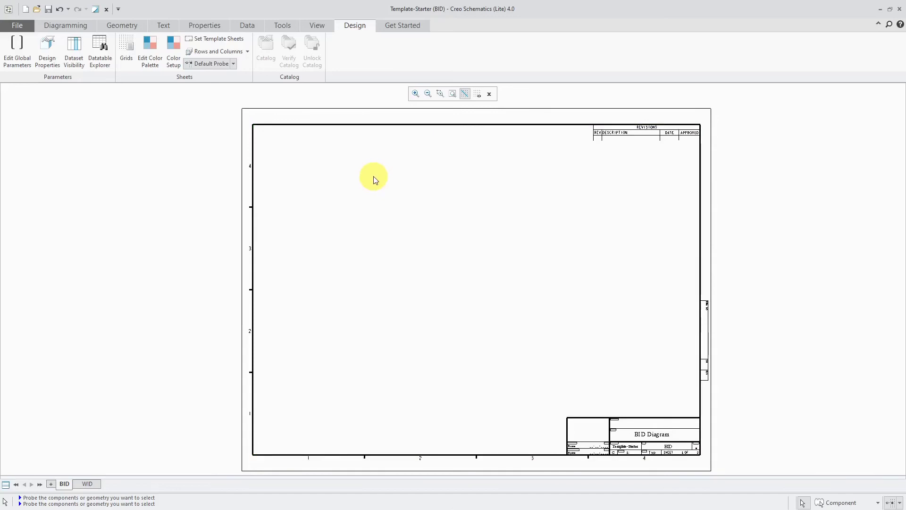
click(17, 26)
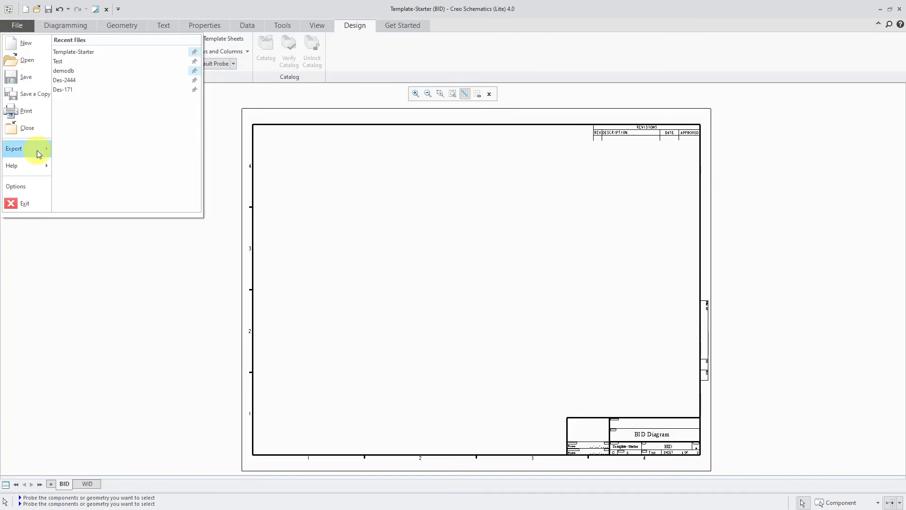
mouse_move(37, 151)
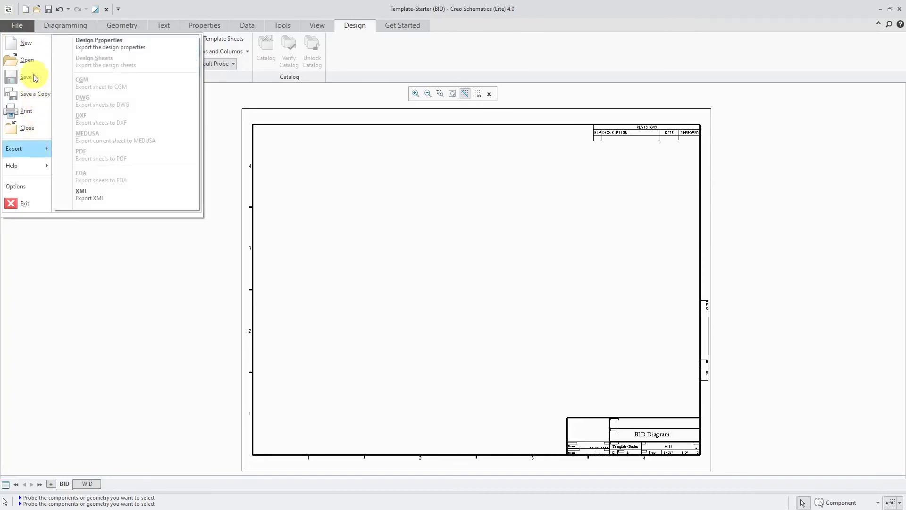
click(38, 93)
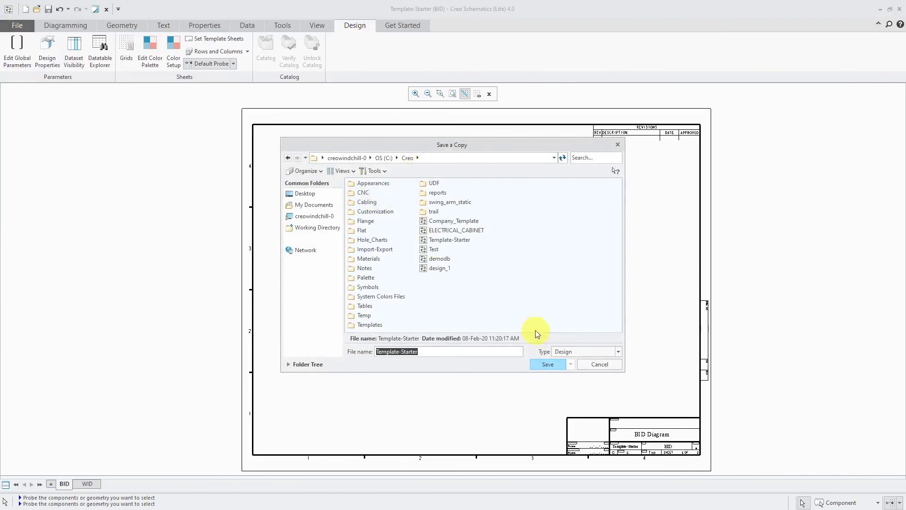
click(618, 352)
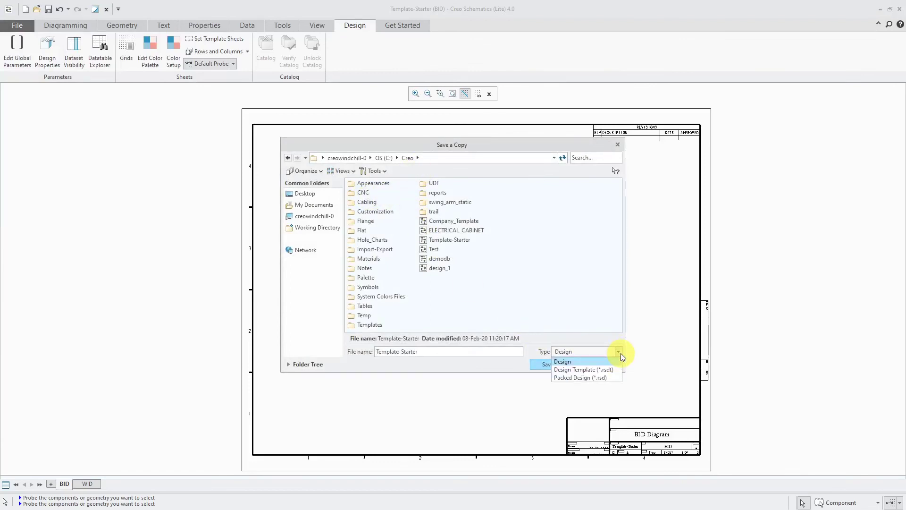
click(587, 369)
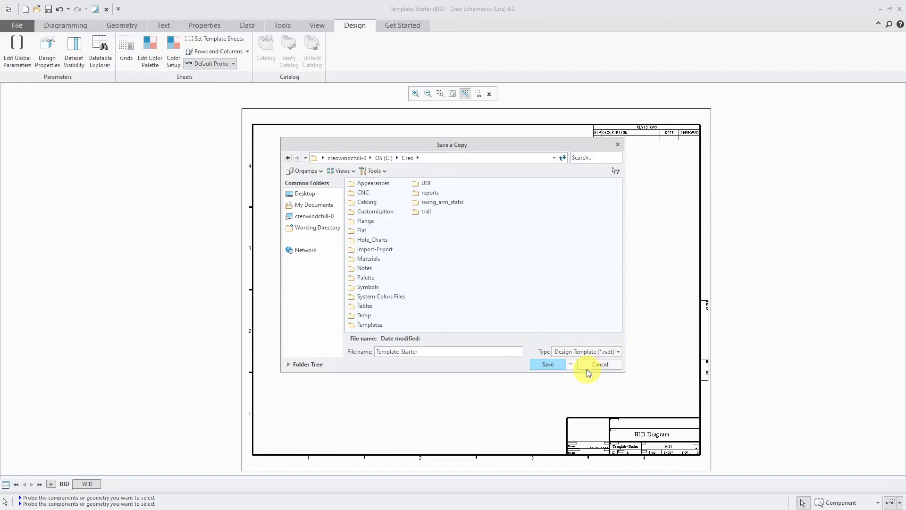
Name the design template copy MCAE-Template and save it.
click(429, 353)
key(BackSpace)
key(BackSpace)
key(BackSpace)
key(BackSpace)
key(BackSpace)
key(BackSpace)
key(BackSpace)
key(BackSpace)
key(Left)
key(Left)
key(Left)
text(mcae)
key(BackSpace)
key(BackSpace)
key(BackSpace)
key(BackSpace)
text(MCAE-)
click(547, 364)
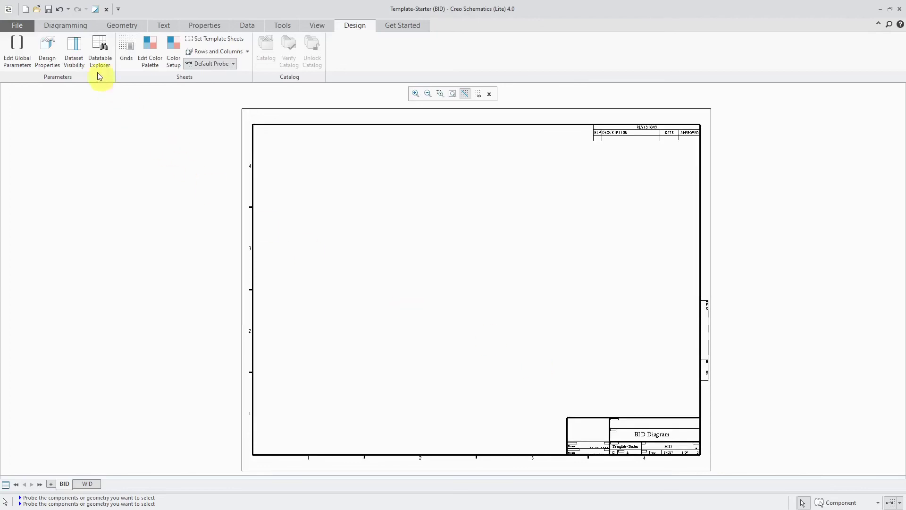
Save the Template-Starter design itself and close it.
click(48, 9)
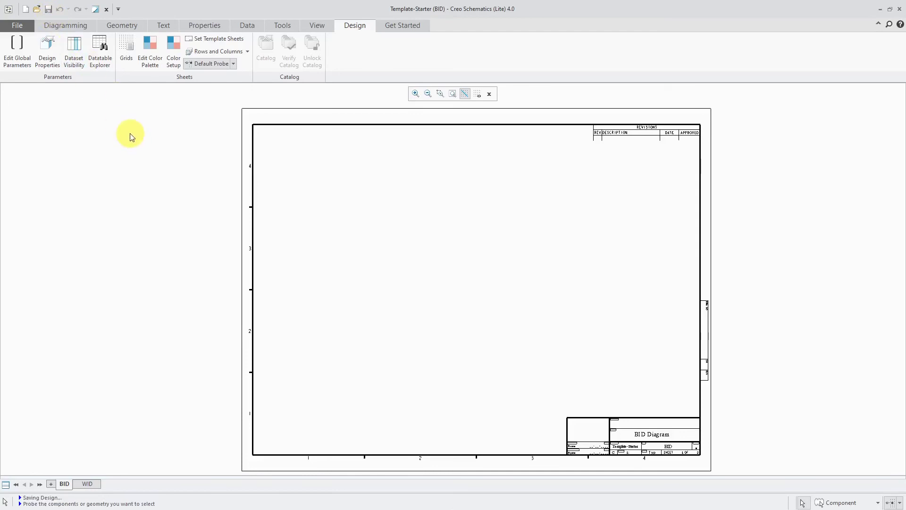
click(17, 25)
click(27, 128)
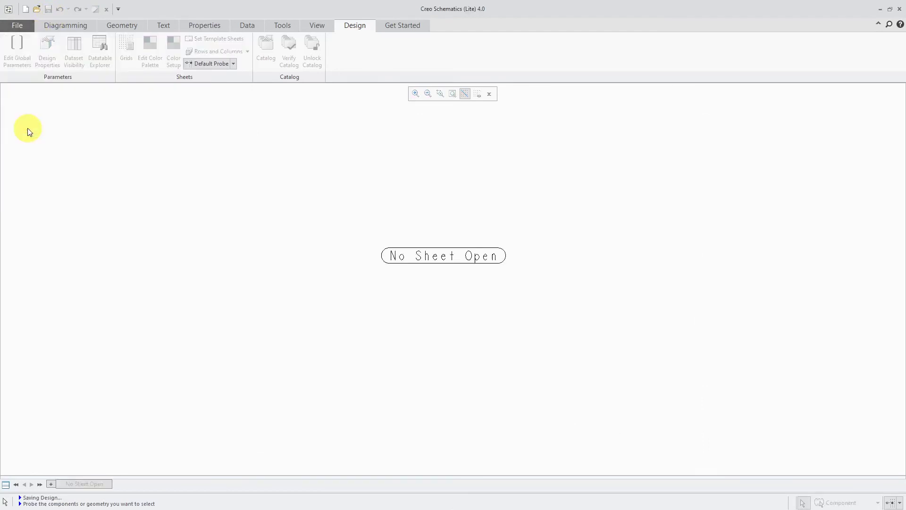
Create a new design with the default name, using MCAE-Template.rsdt from the Creo folder as its template.
click(25, 9)
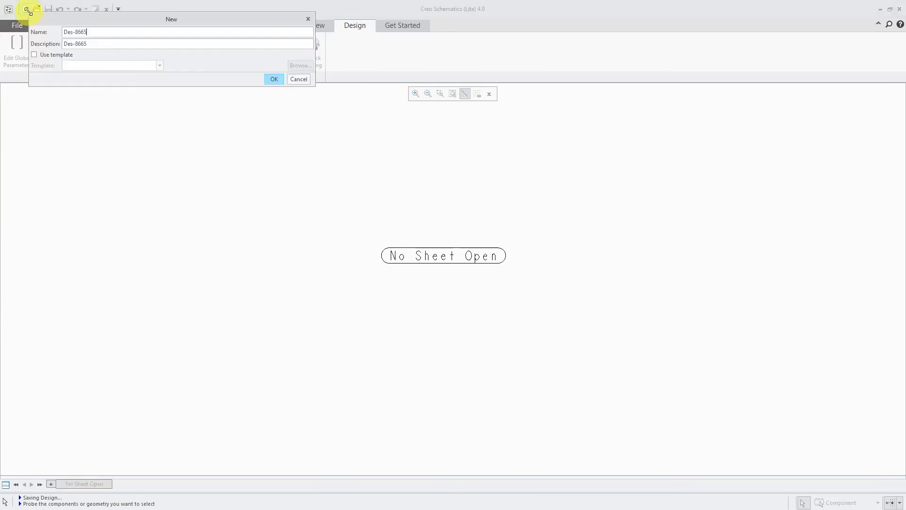
drag(175, 14, 363, 161)
click(227, 196)
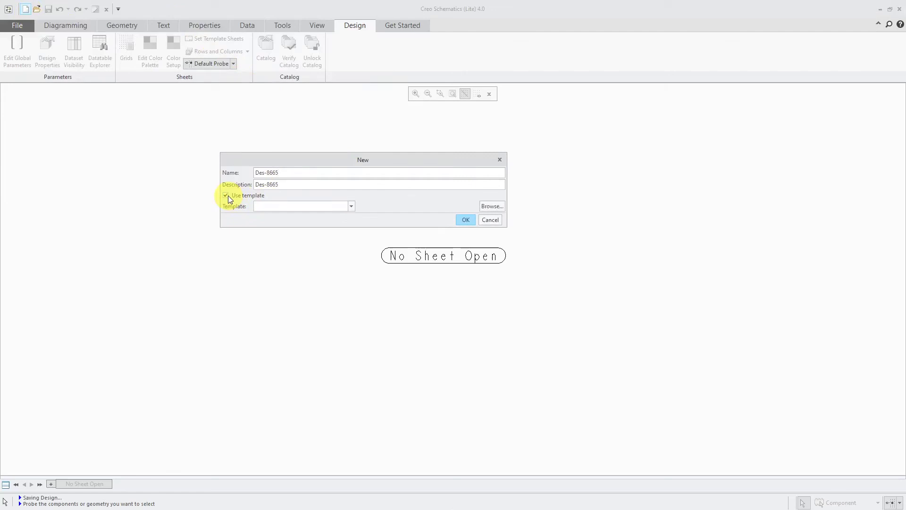
click(491, 206)
click(465, 224)
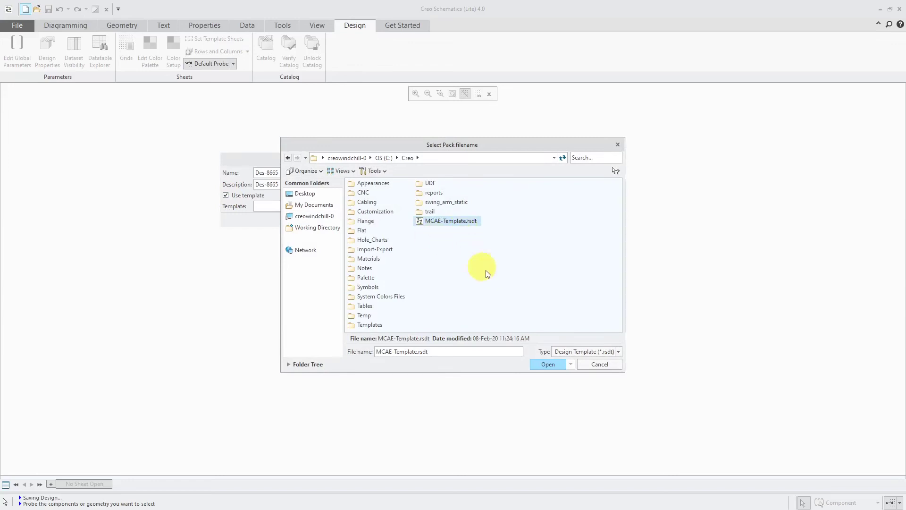
click(546, 364)
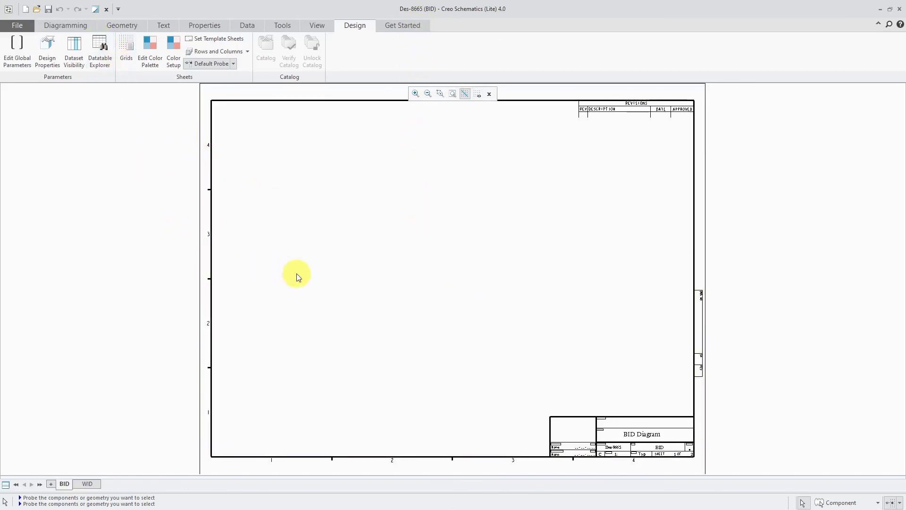
Open the sample catalog for the new design.
click(400, 25)
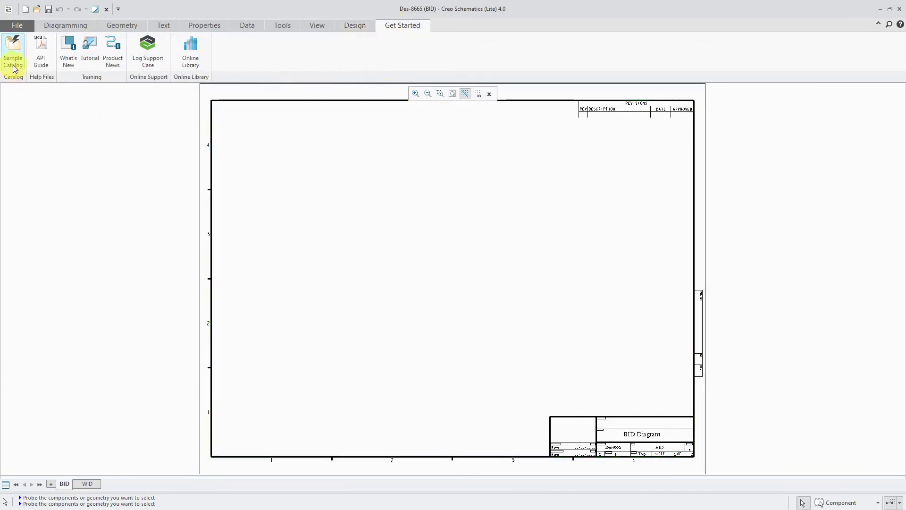